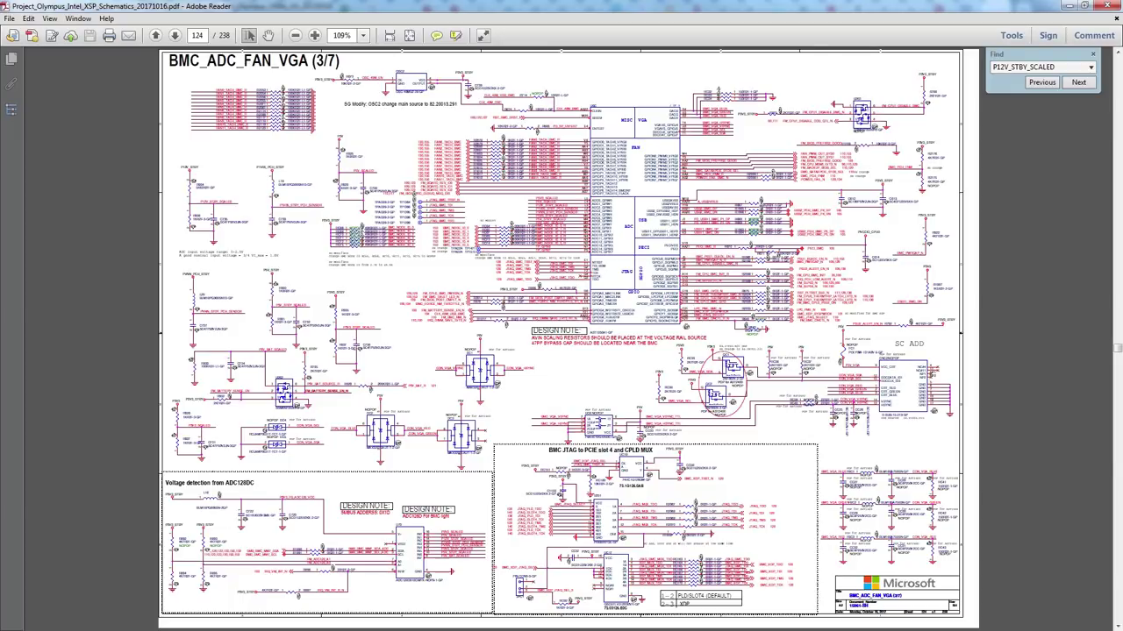
Page through the BMC schematic sheets from BMC_ADC_FAN_VGA (3/7) to the CPLD (1/3) sheet
key("Page_Down")
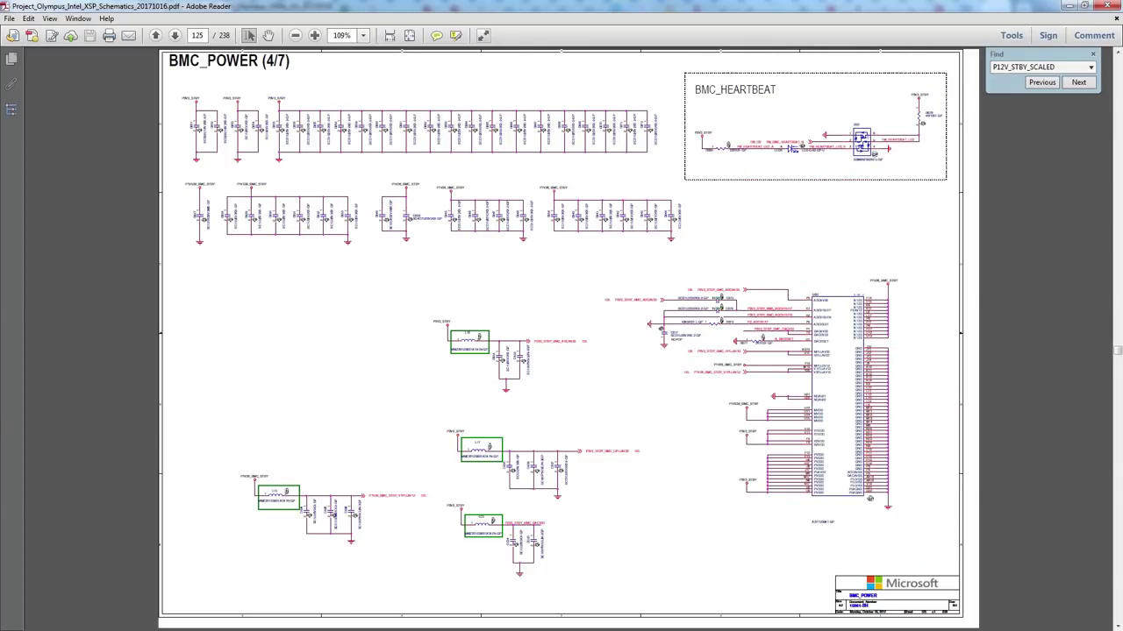
key("Page_Down")
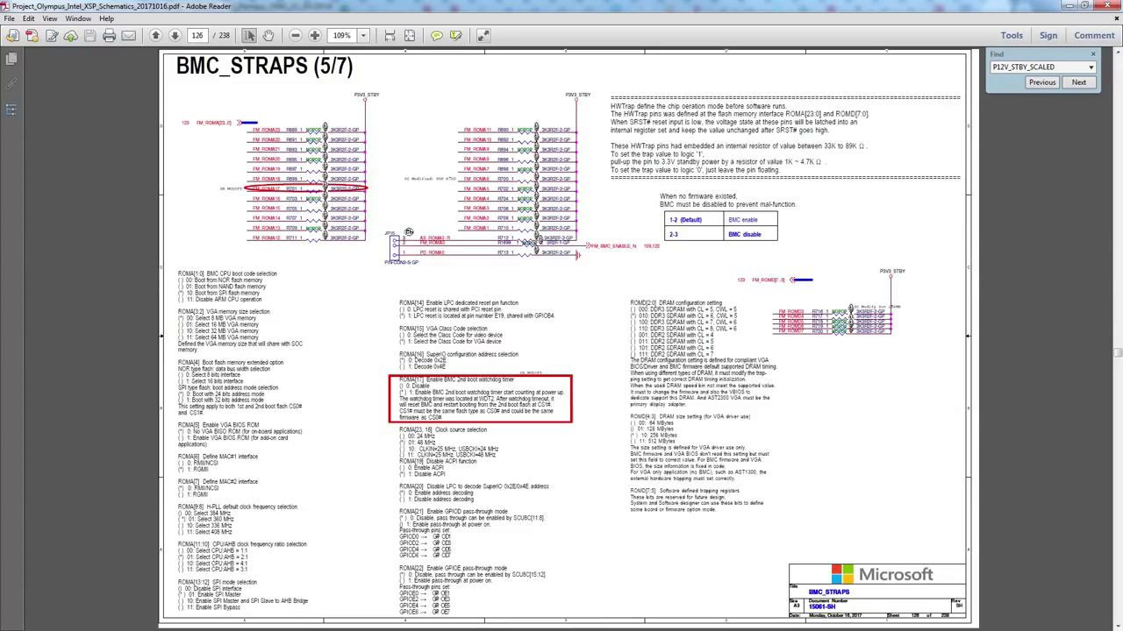
key("Page_Down")
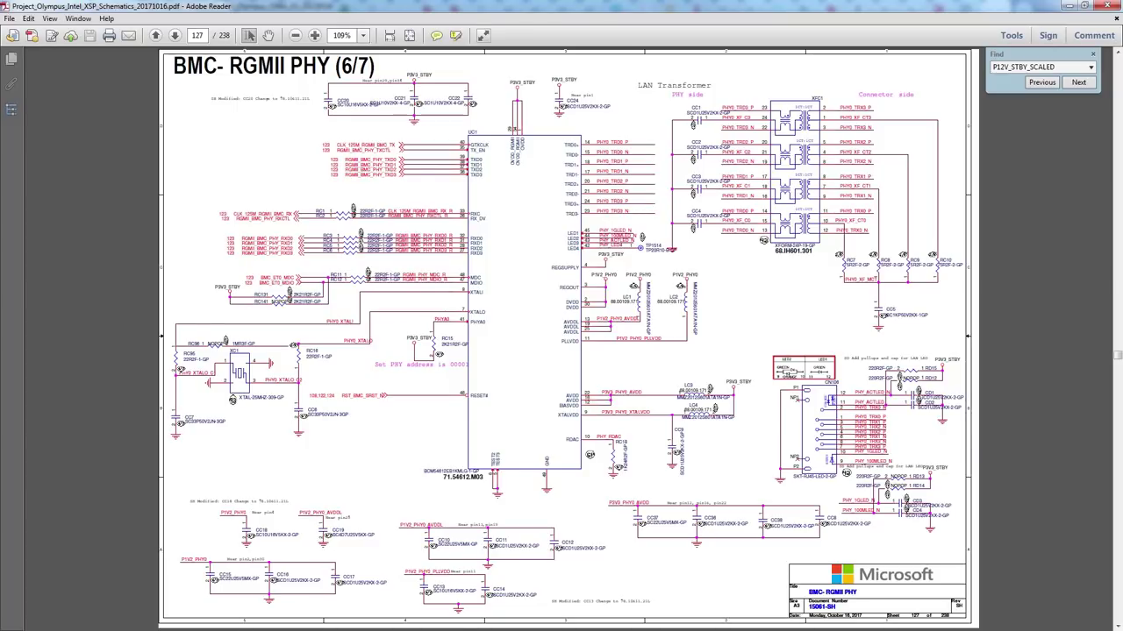
key("Page_Down")
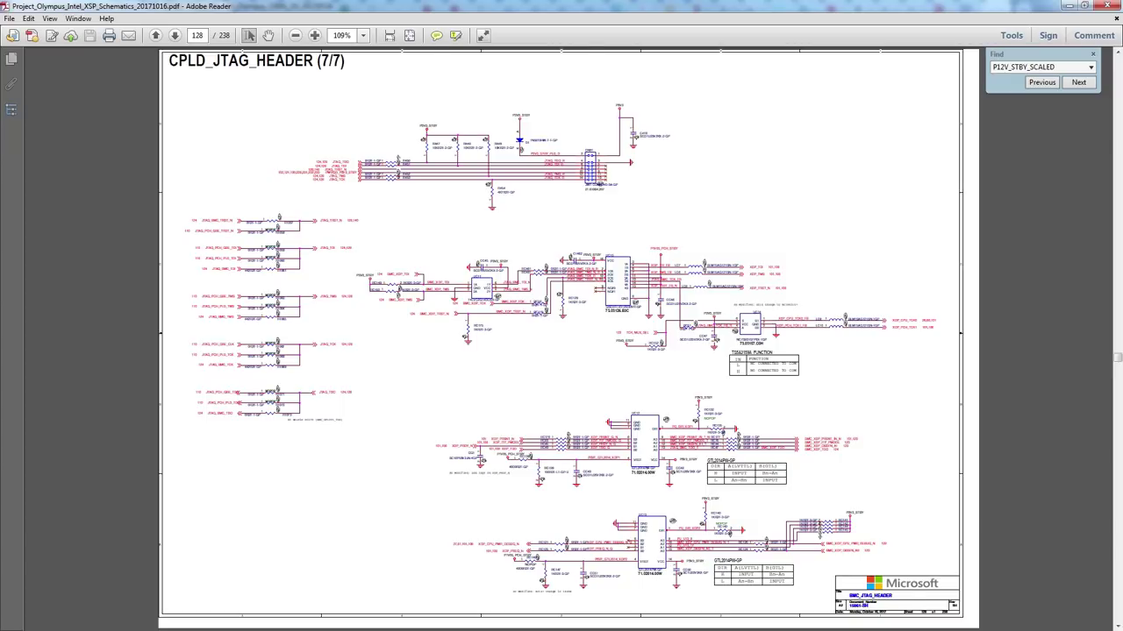
key("Page_Down")
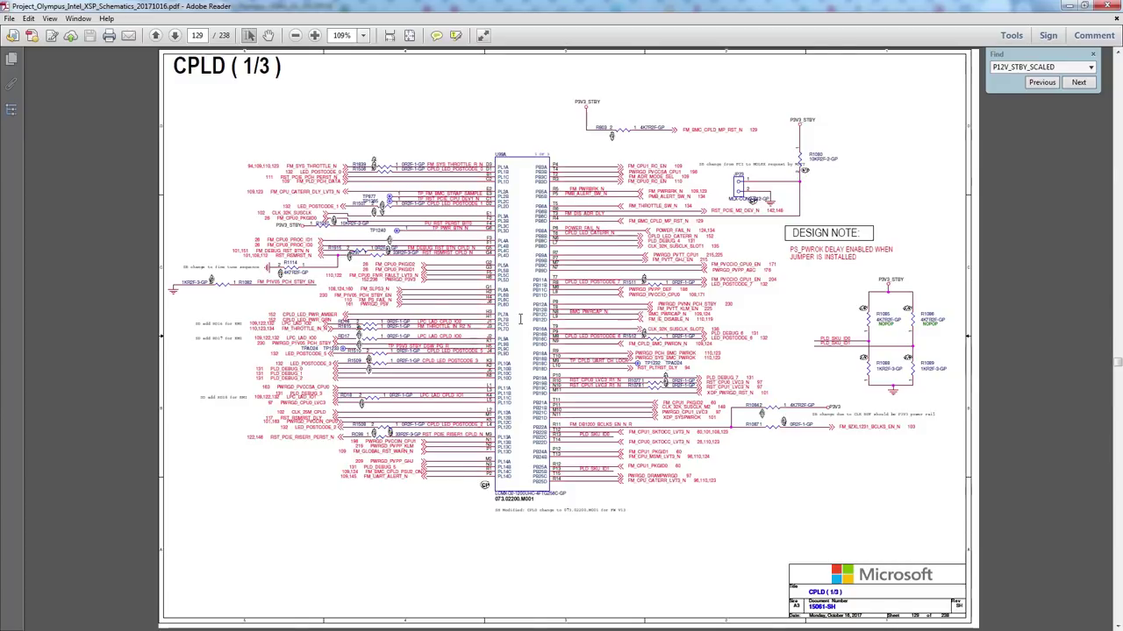
Go through the CPLD sheets to the PORT80_LEDs sheet and briefly highlight PORT80 in its title
scroll(521, 324, "down", 3)
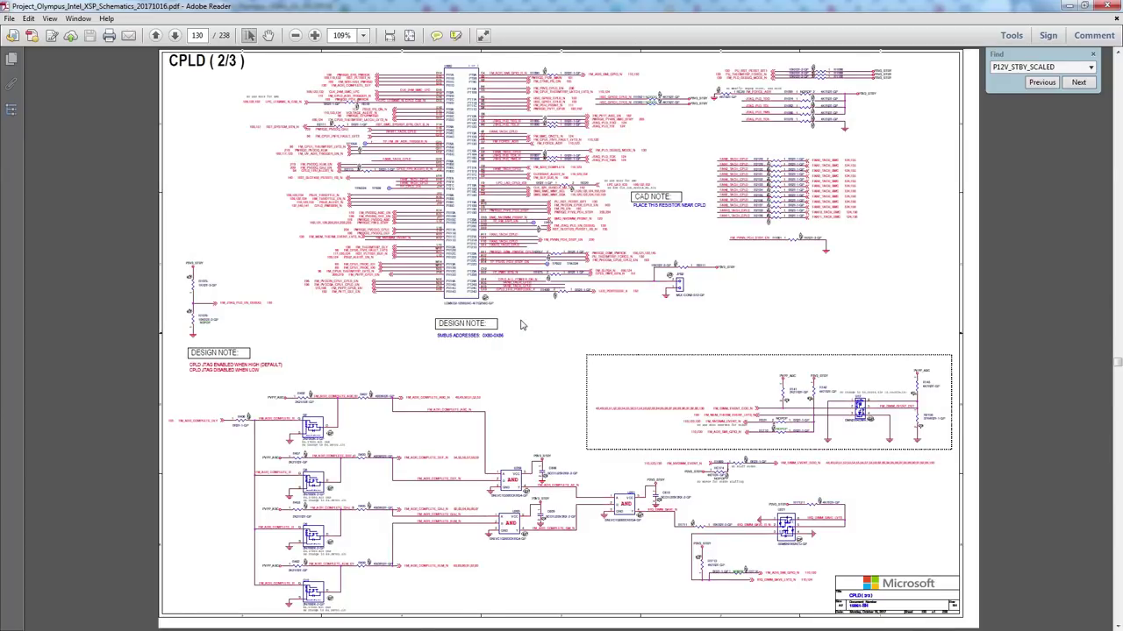
scroll(521, 324, "down", 3)
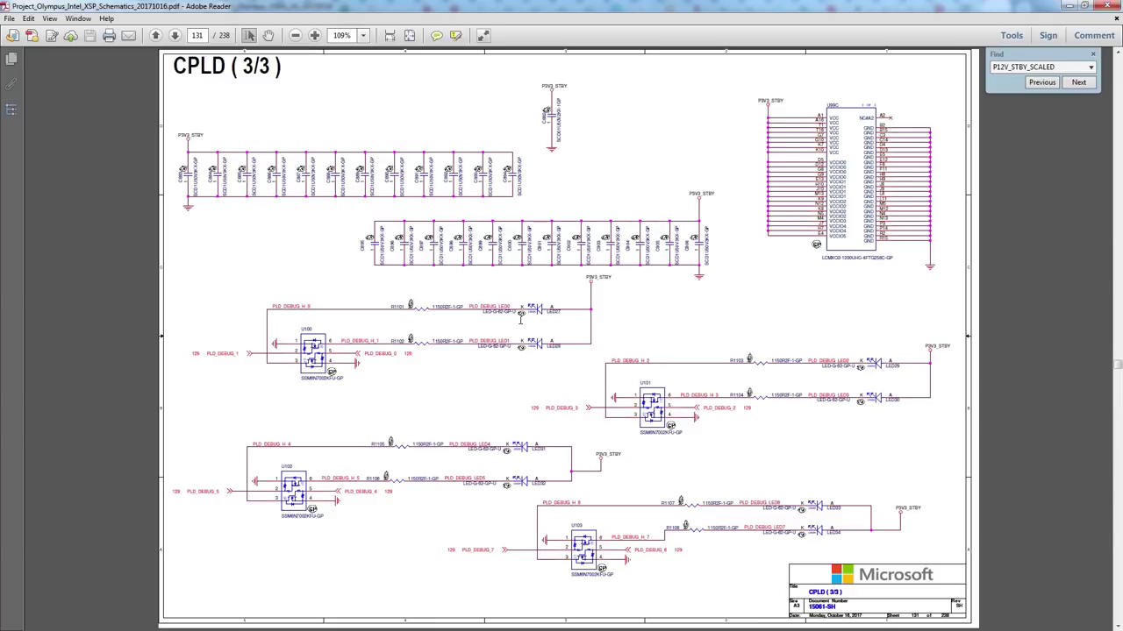
scroll(521, 320, "down", 3)
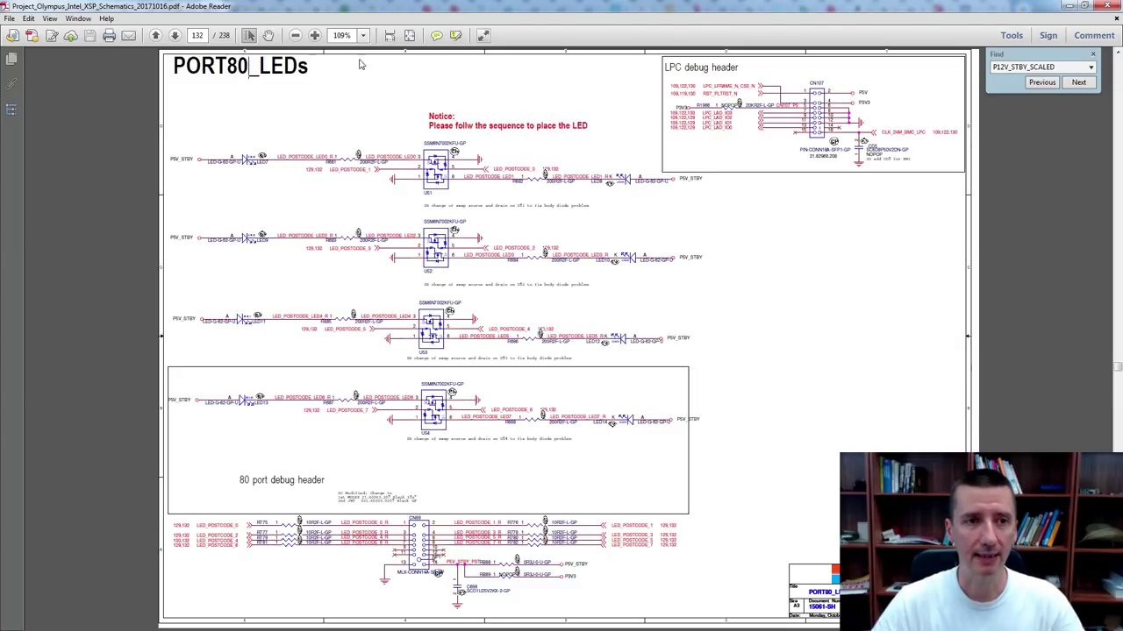
left_click_drag(249, 67, 174, 65)
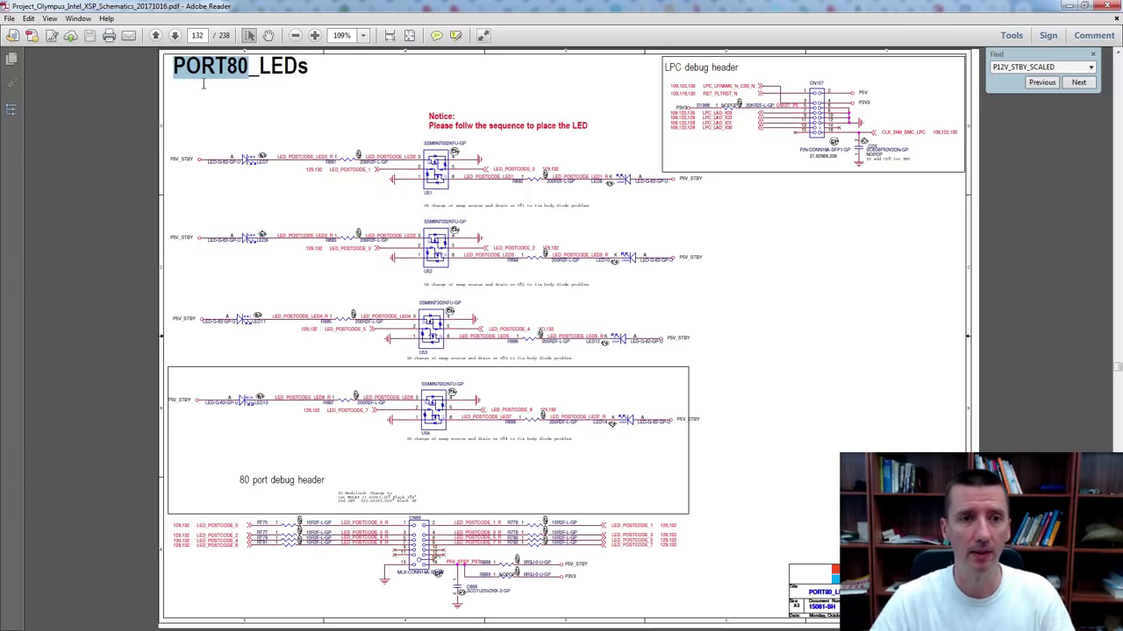
left_click(245, 112)
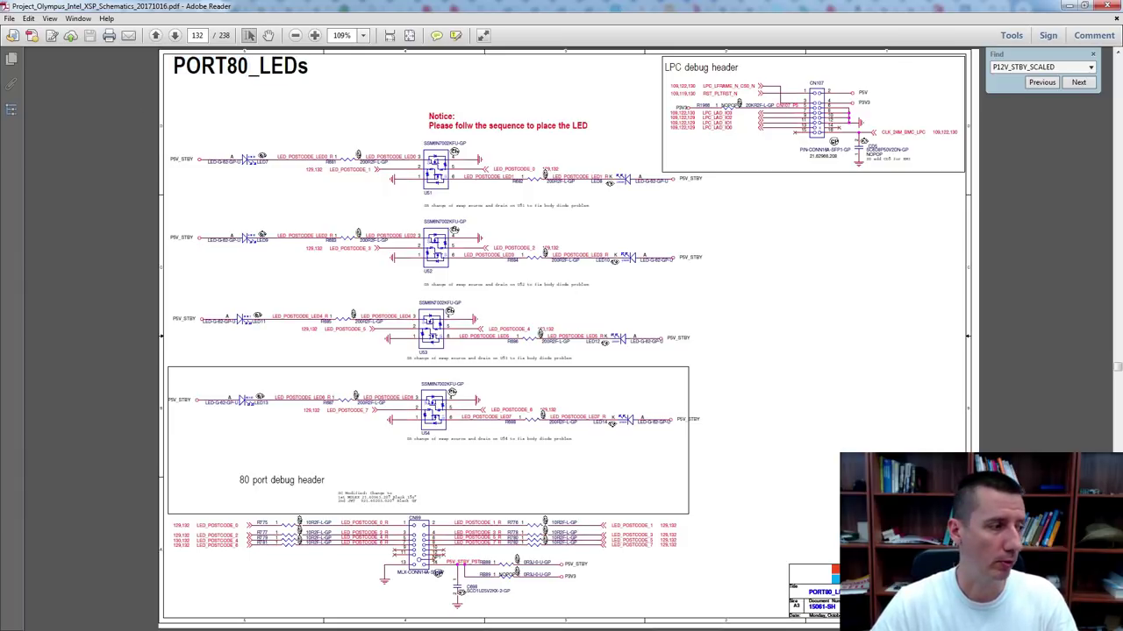
Switch to the browser and review the Intel Port 80h POST codes article, covering its title, POST code display methods and code ranges
key("alt+Tab")
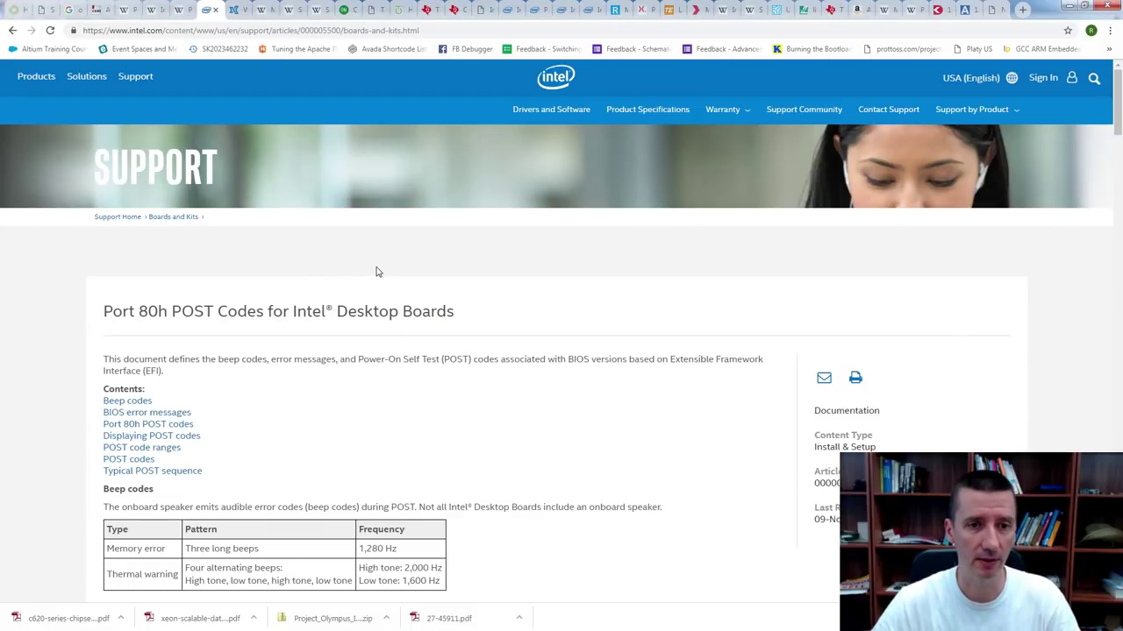
left_click_drag(212, 311, 373, 311)
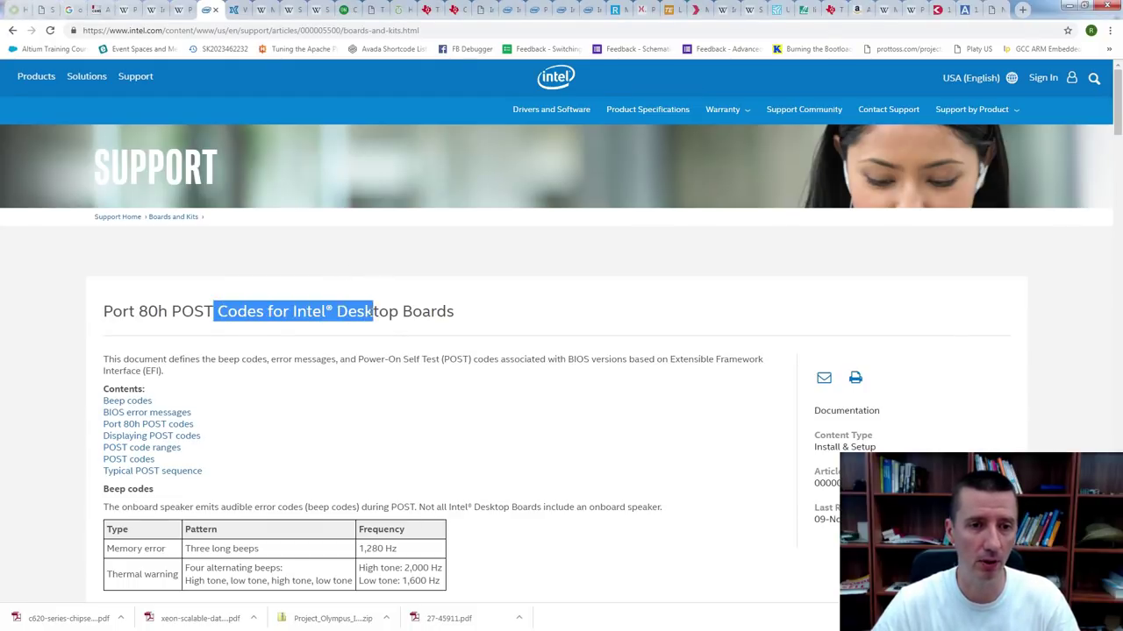
scroll(321, 303, "down", 7)
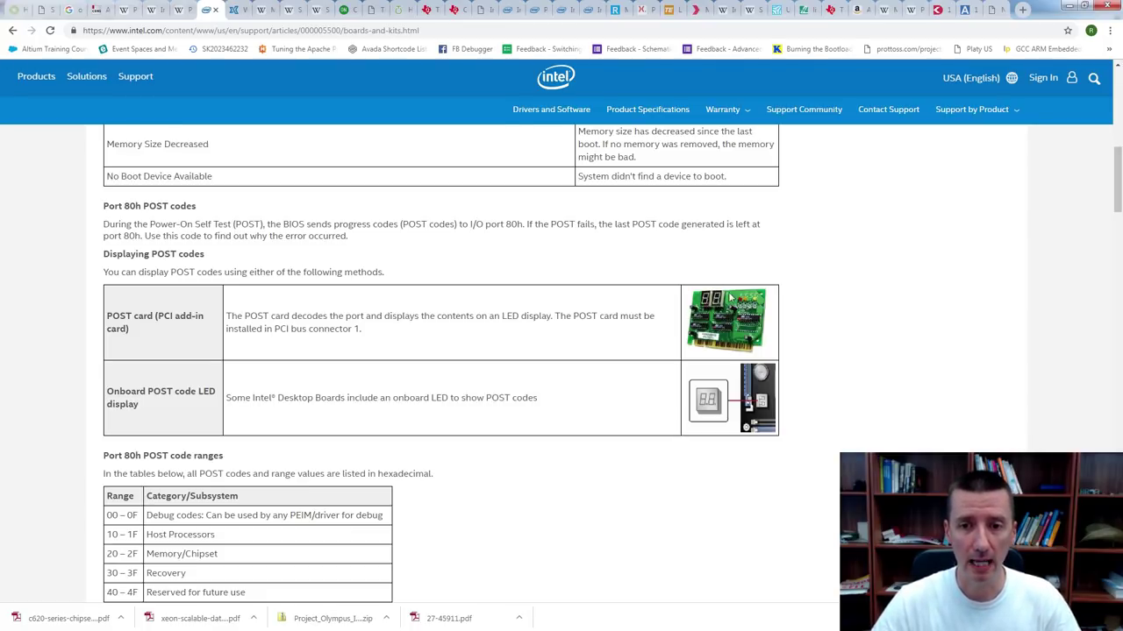
scroll(407, 279, "down", 3)
scroll(407, 279, "down", 5)
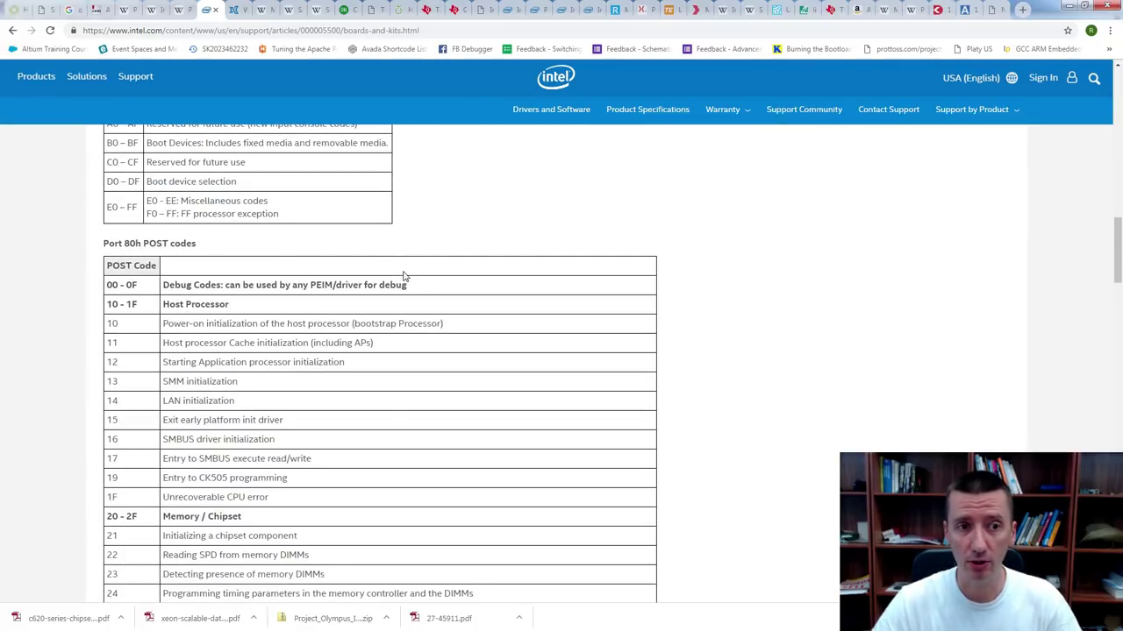
Examine the POST code table through the memory and recovery codes, and highlight code 23
scroll(363, 260, "down", 2)
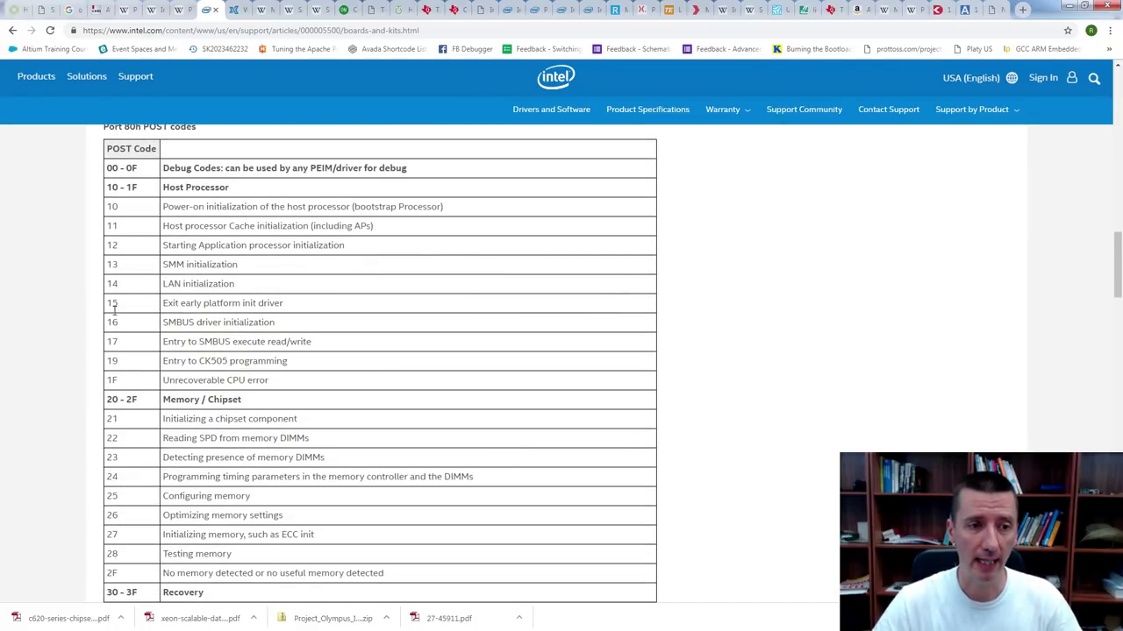
scroll(242, 297, "down", 5)
scroll(238, 281, "up", 2)
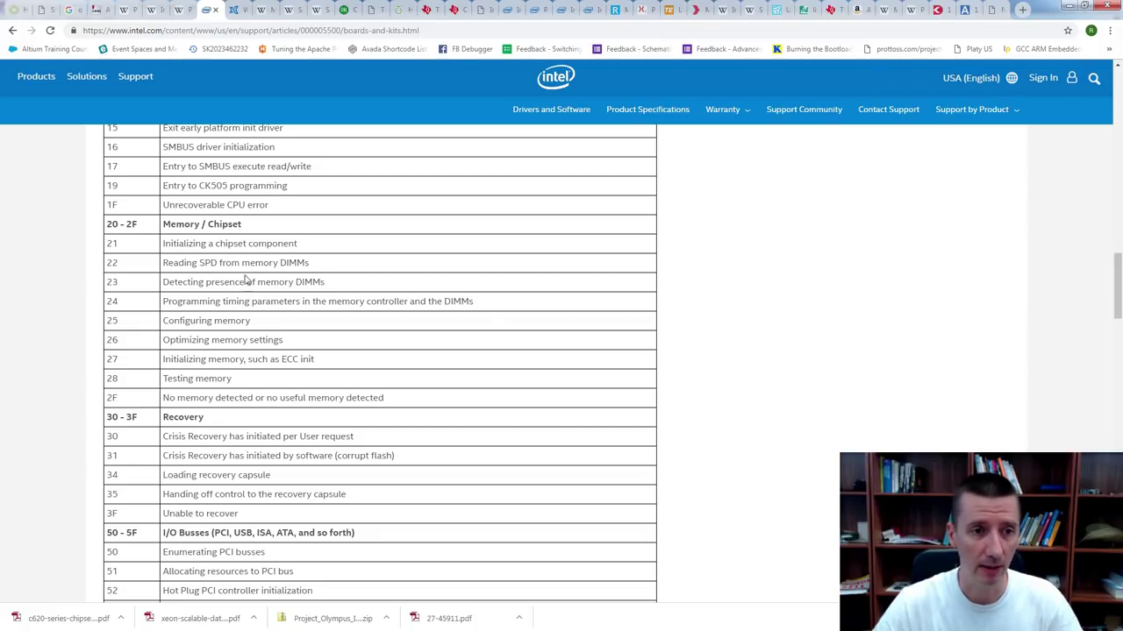
double_click(112, 281)
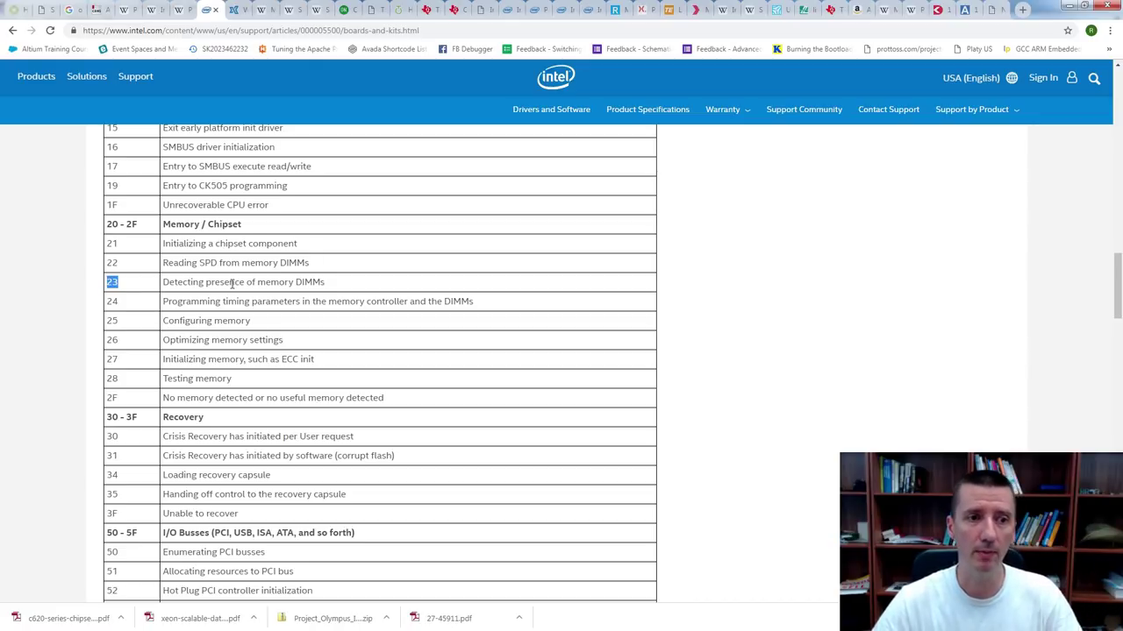
Review the host processor codes, briefly highlight the Port 80h POST codes heading above the table, and return to the article's start
scroll(243, 316, "up", 3)
scroll(246, 316, "up", 1)
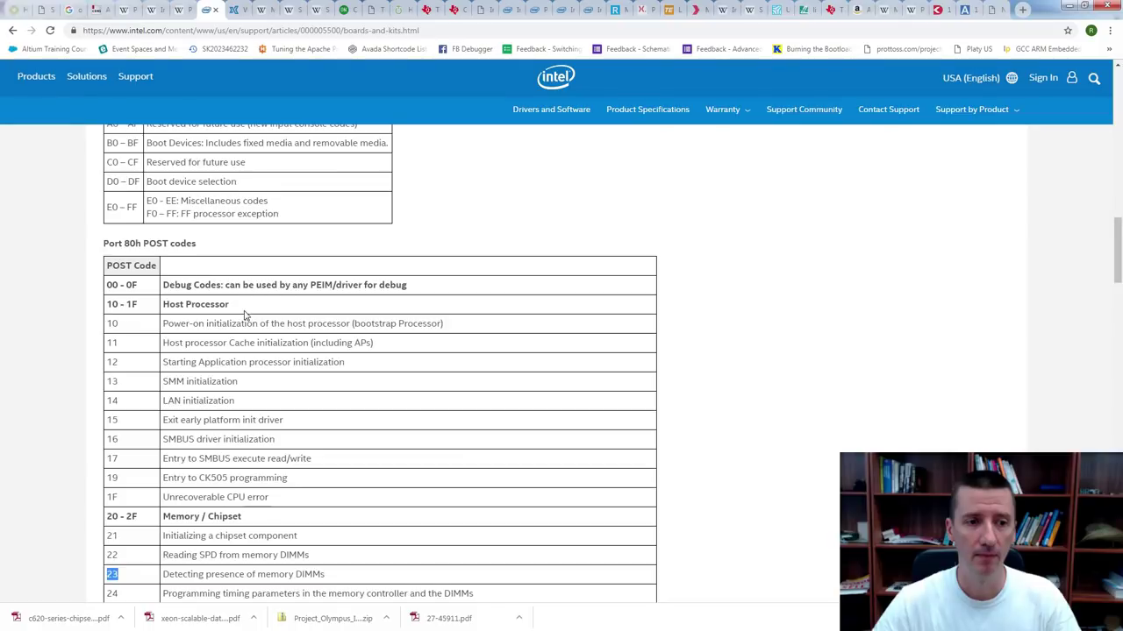
scroll(244, 264, "down", 2)
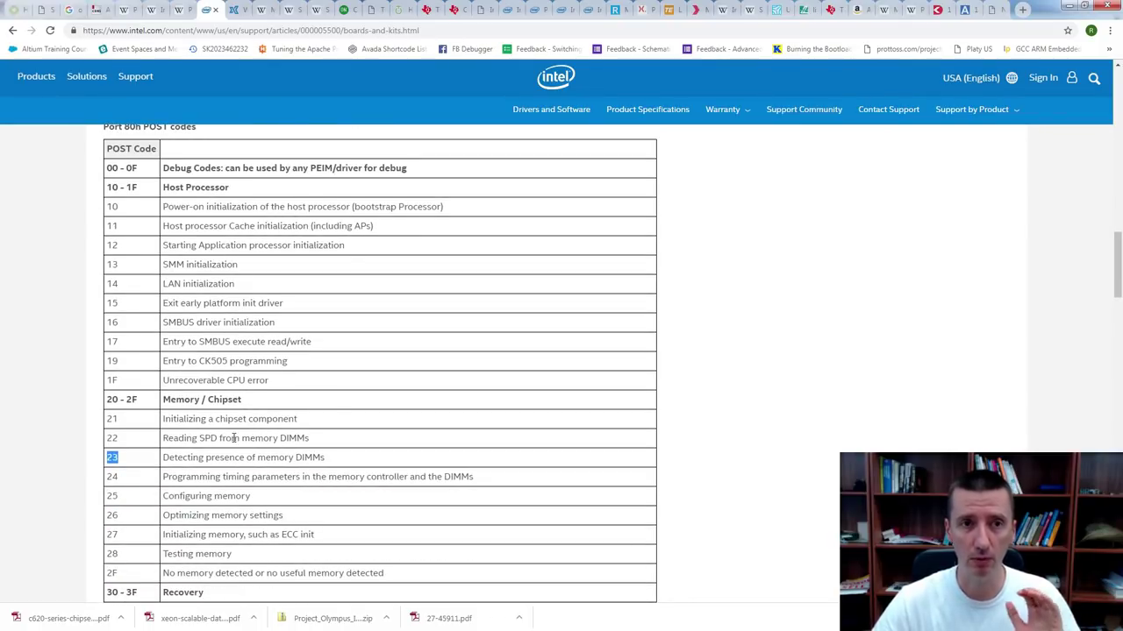
scroll(170, 266, "up", 2)
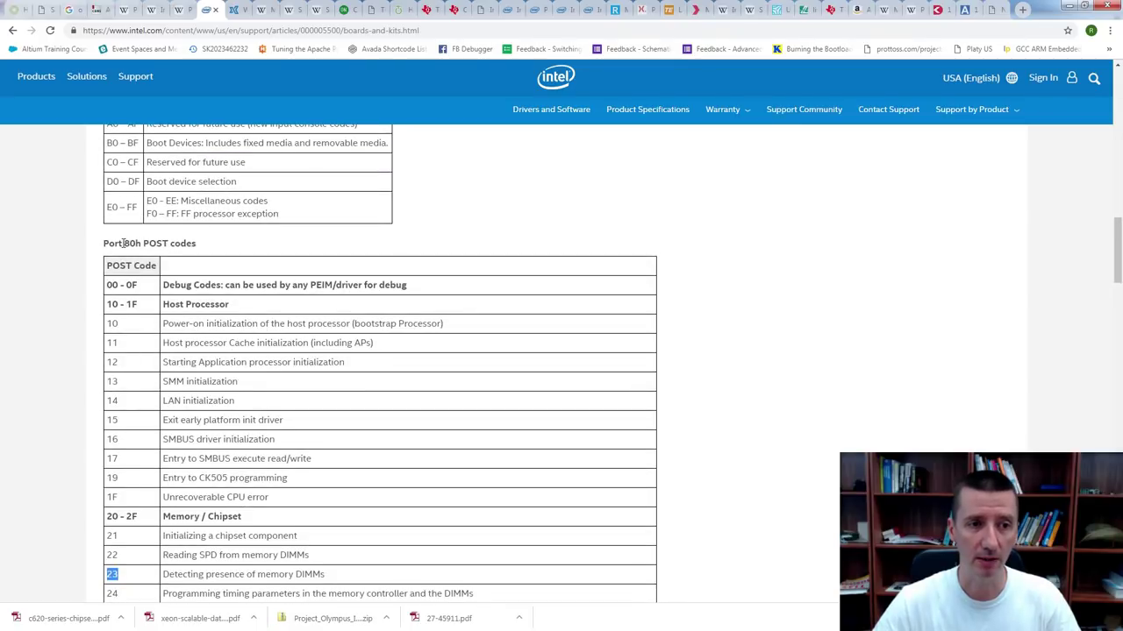
left_click_drag(124, 244, 211, 251)
left_click(220, 249)
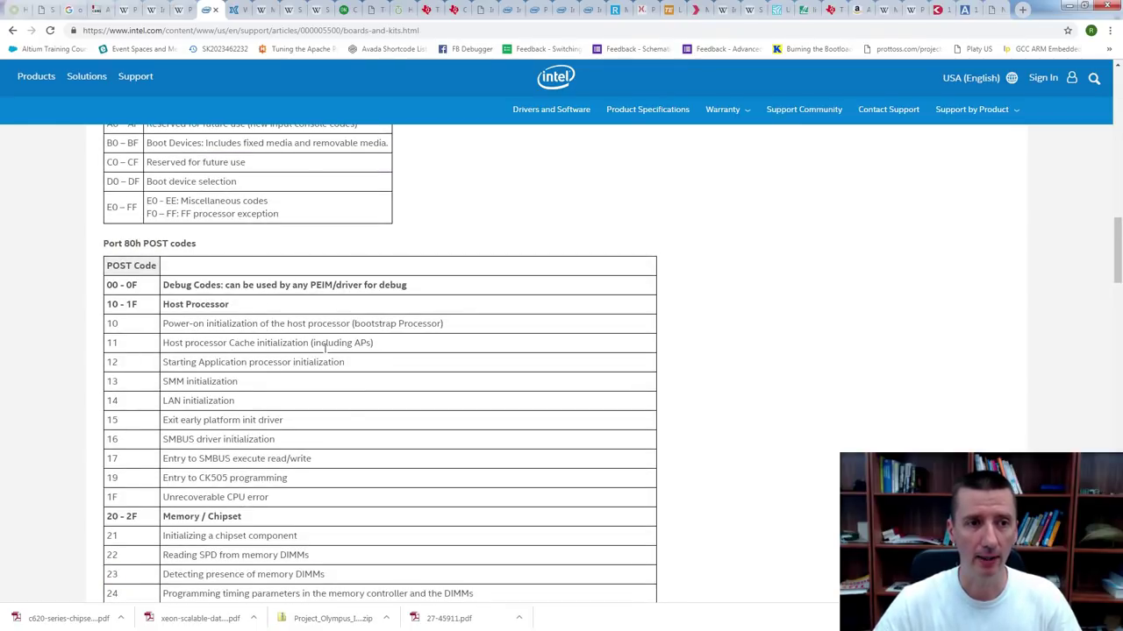
scroll(323, 353, "up", 15)
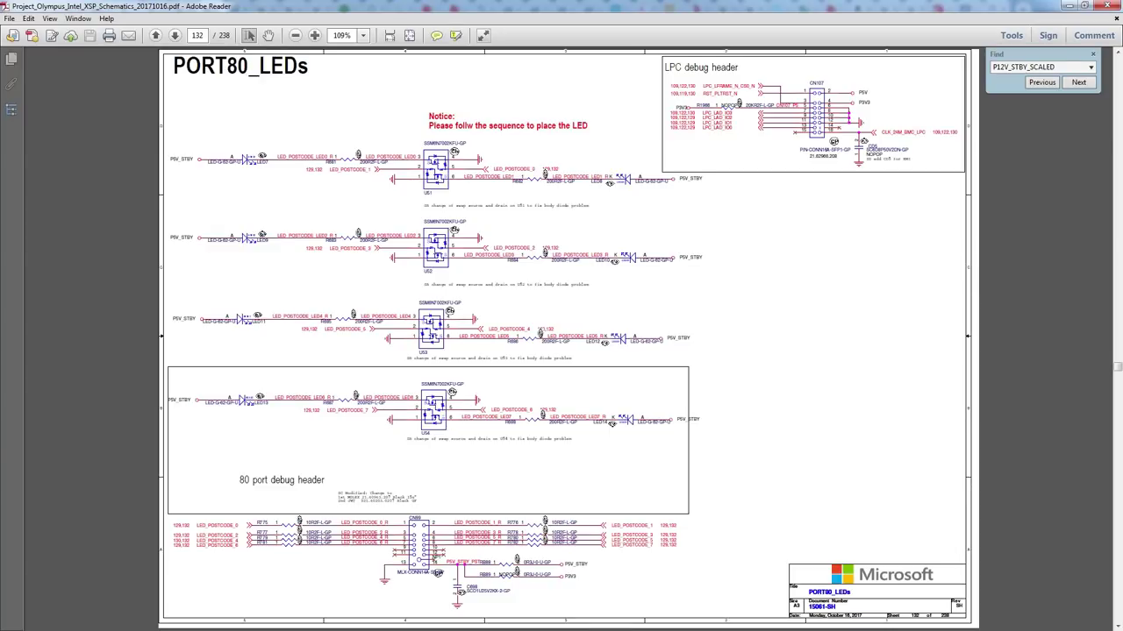
Back in the schematic PDF, page from PORT80_LEDs through the HOT SWAP CIRCUIT and FAST PROCHOT sheets
key("Right")
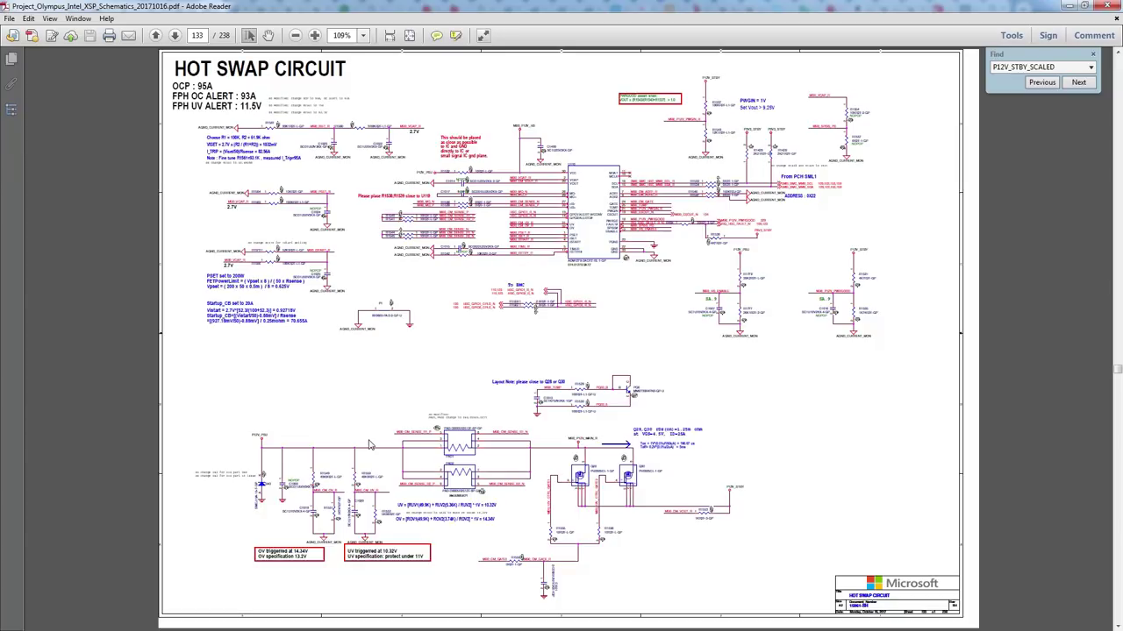
scroll(369, 445, "down", 3)
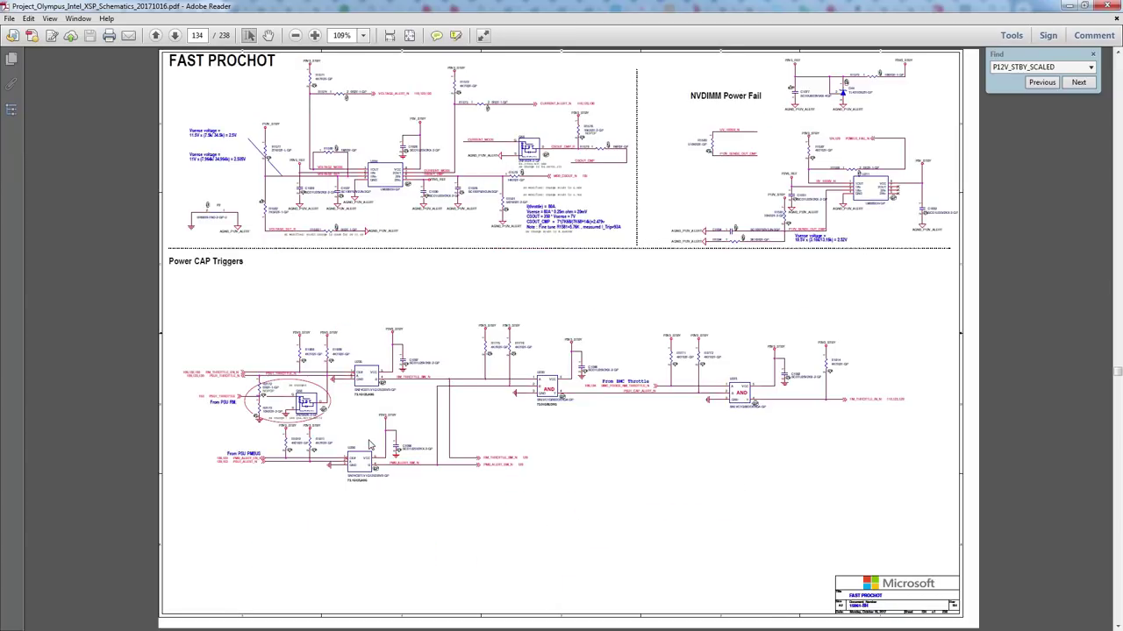
scroll(369, 445, "down", 3)
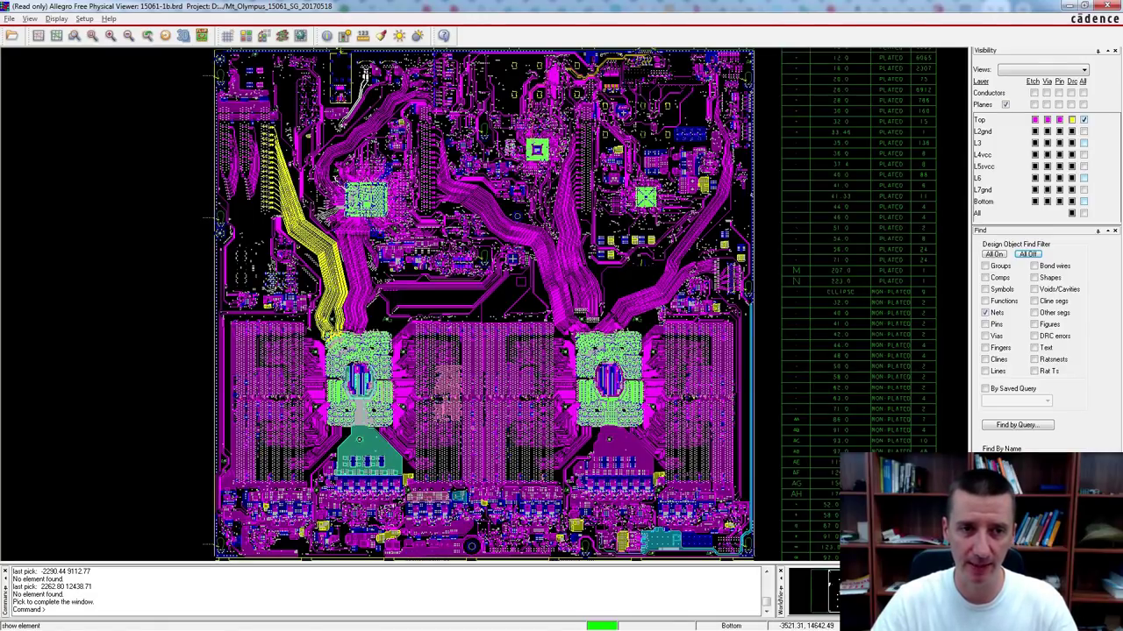
In Allegro Free Physical Viewer, inspect the yellow-highlighted PCIe slot 3 transmit traces near the slot connector on the Top layer
left_click(65, 265)
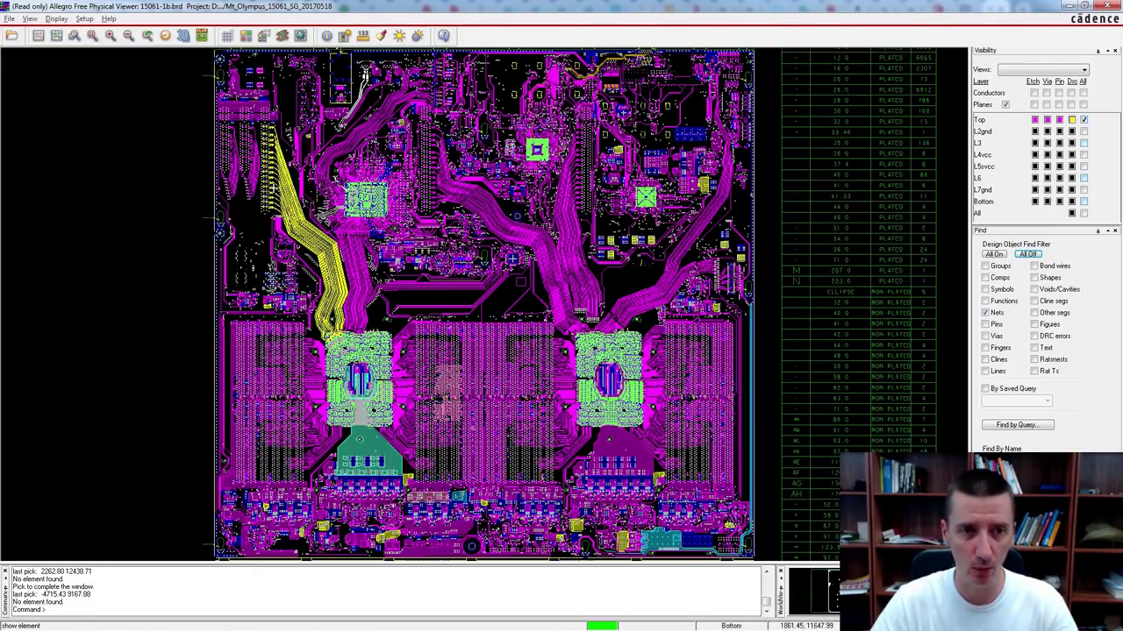
mouse_move(338, 275)
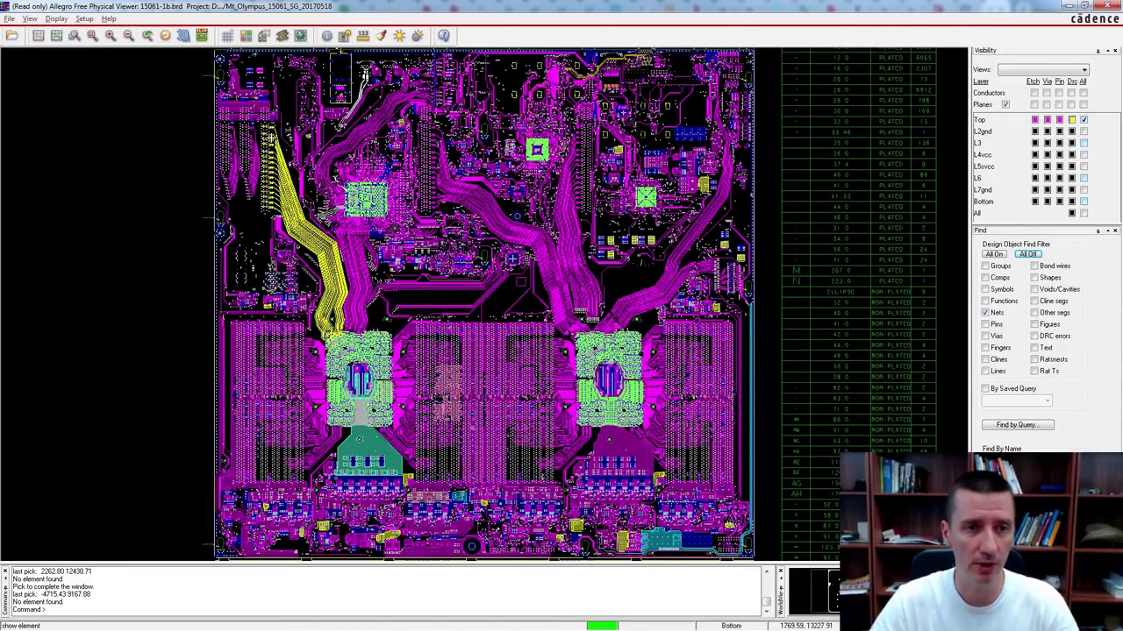
left_click(252, 219)
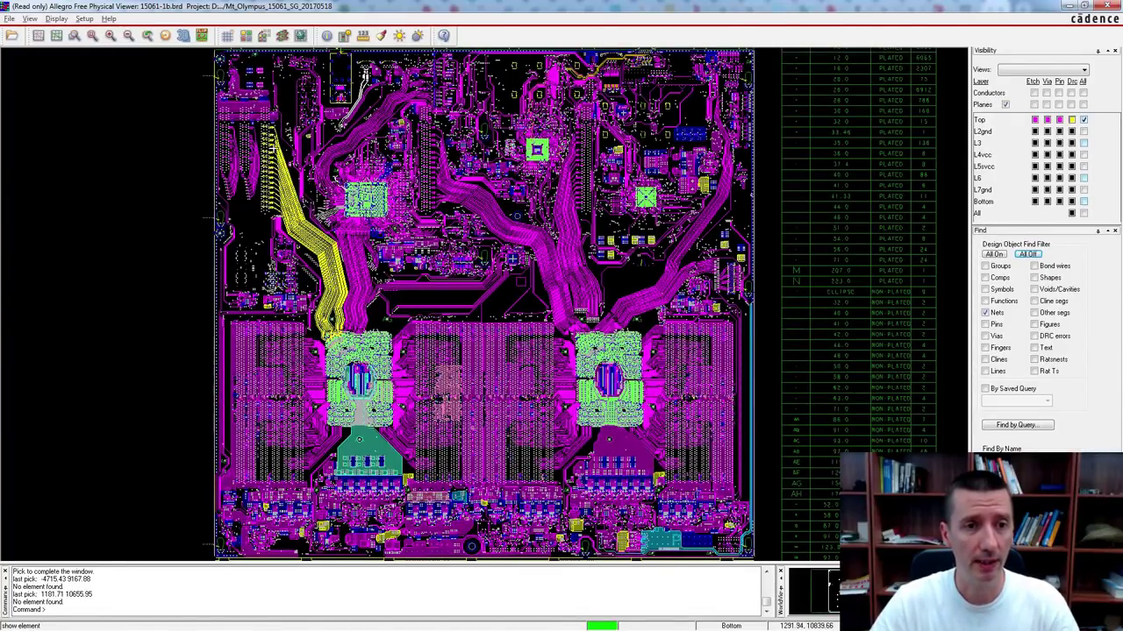
scroll(279, 156, "up", 2)
scroll(278, 161, "up", 2)
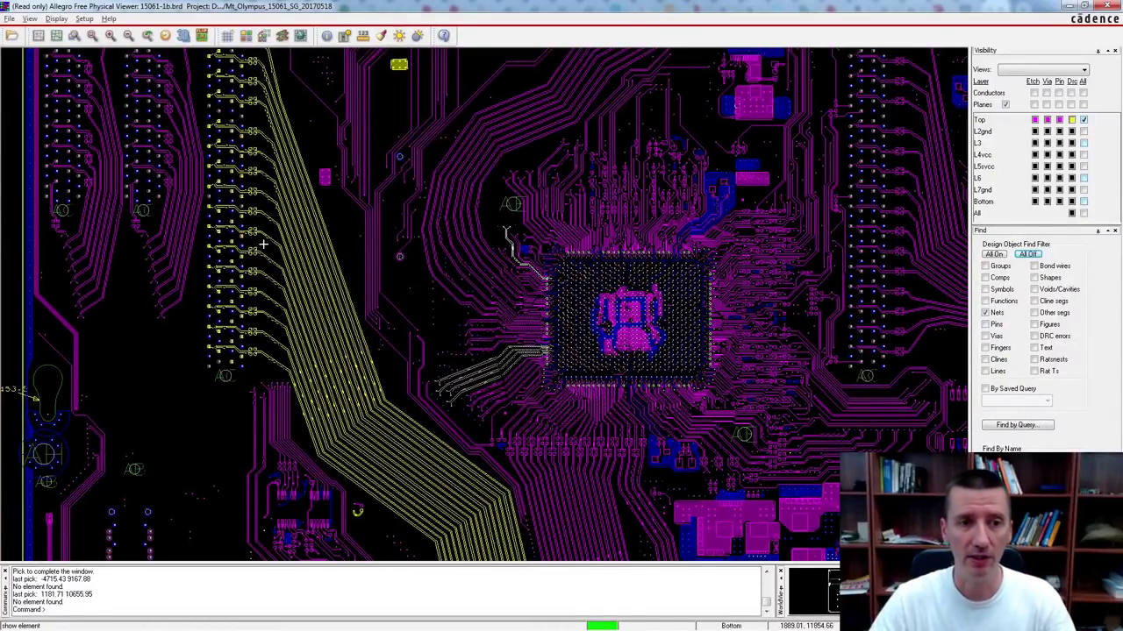
scroll(261, 257, "up", 3)
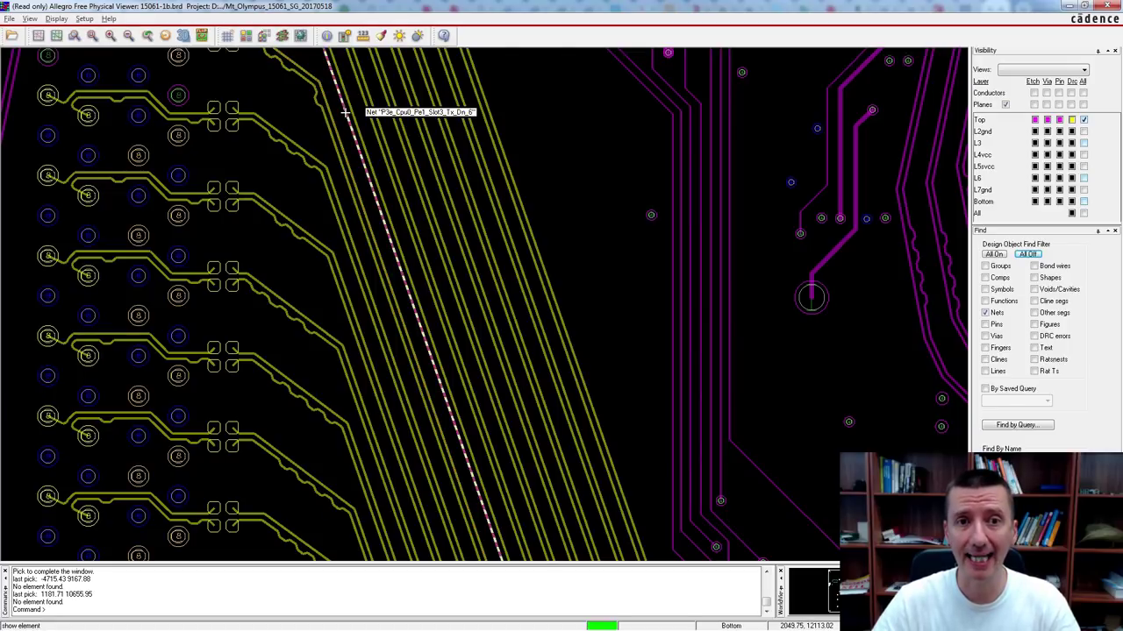
Hide the Top layer and show the Bottom layer
left_click(1084, 120)
left_click(1084, 202)
left_click(566, 239)
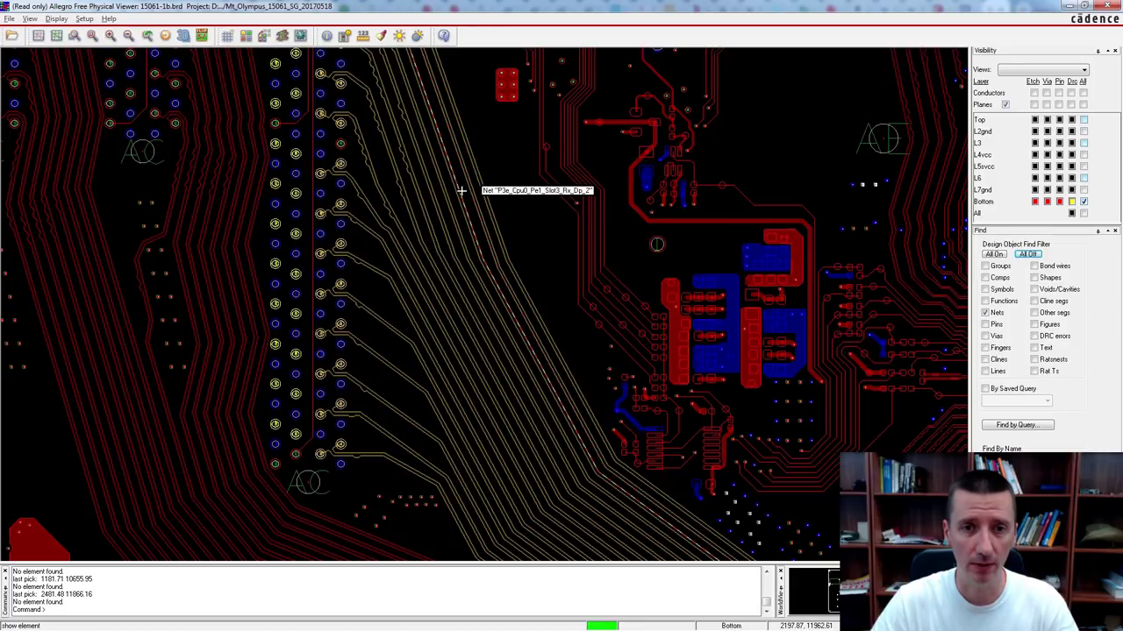
Follow the yellow-highlighted PCIe slot 3 receive traces on the Bottom layer from the slot connector to the CPU pins
left_click(499, 188)
scroll(335, 157, "down", 2)
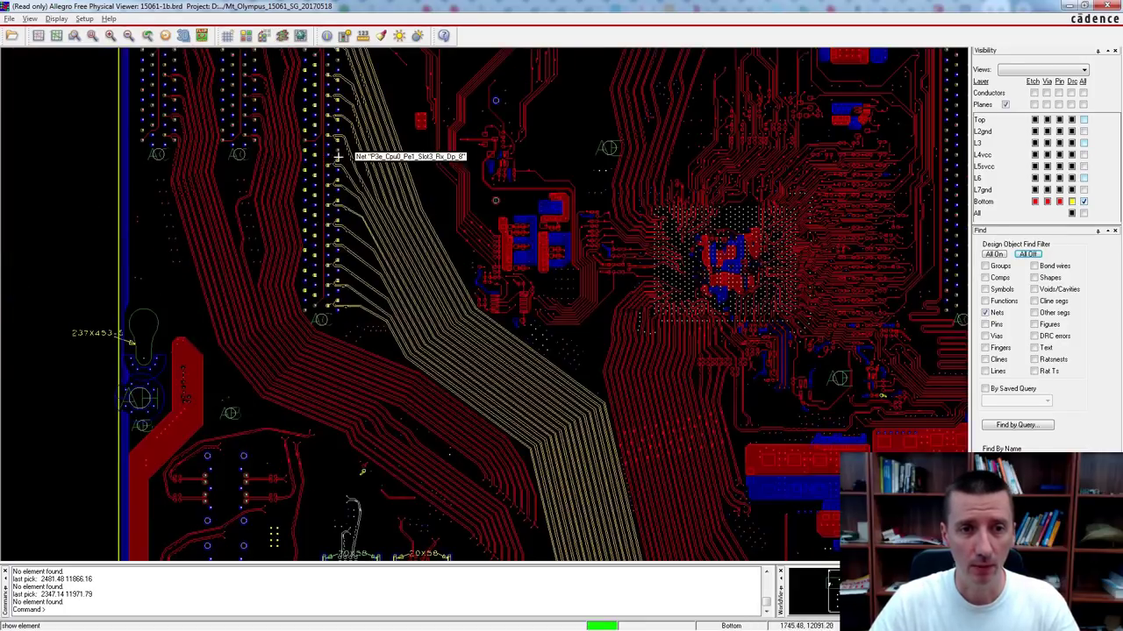
scroll(460, 261, "down", 2)
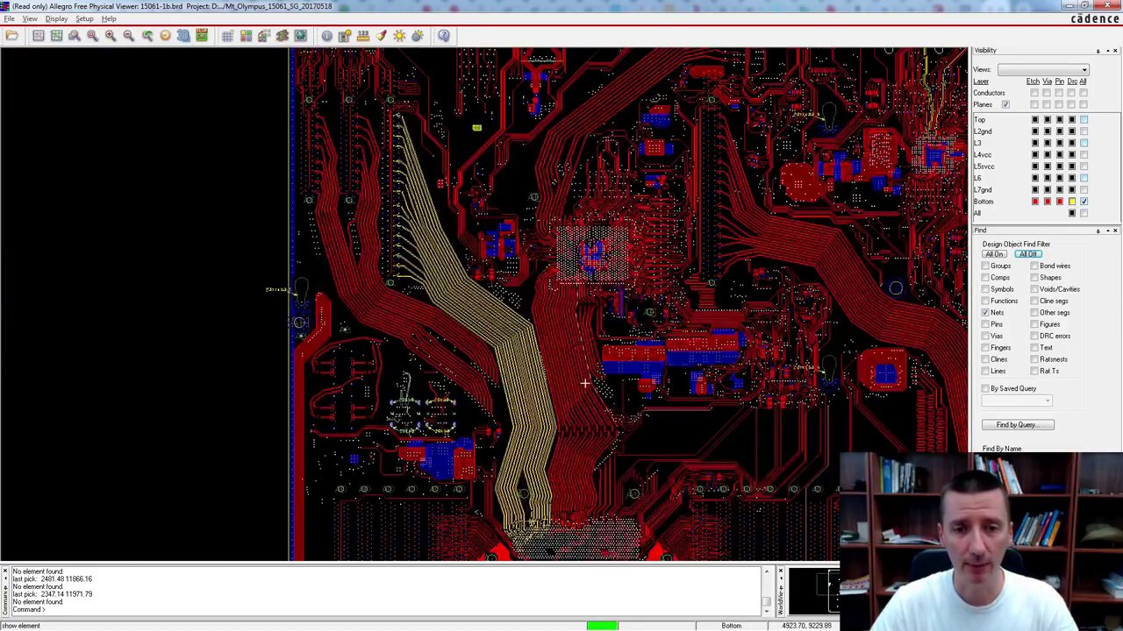
scroll(505, 263, "up", 3)
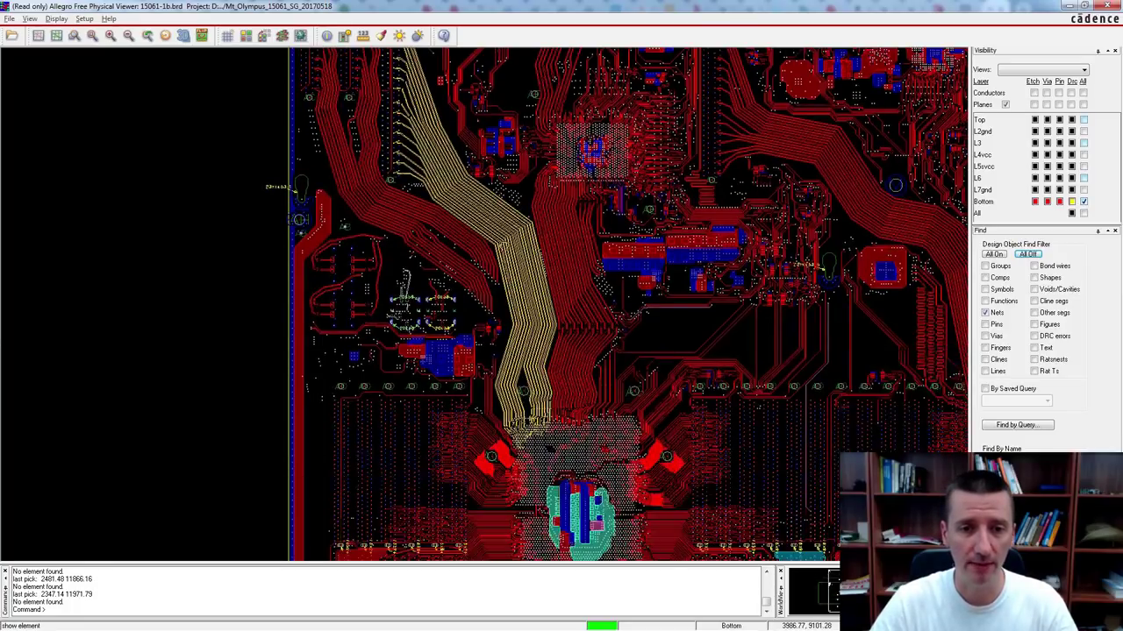
scroll(455, 217, "up", 4)
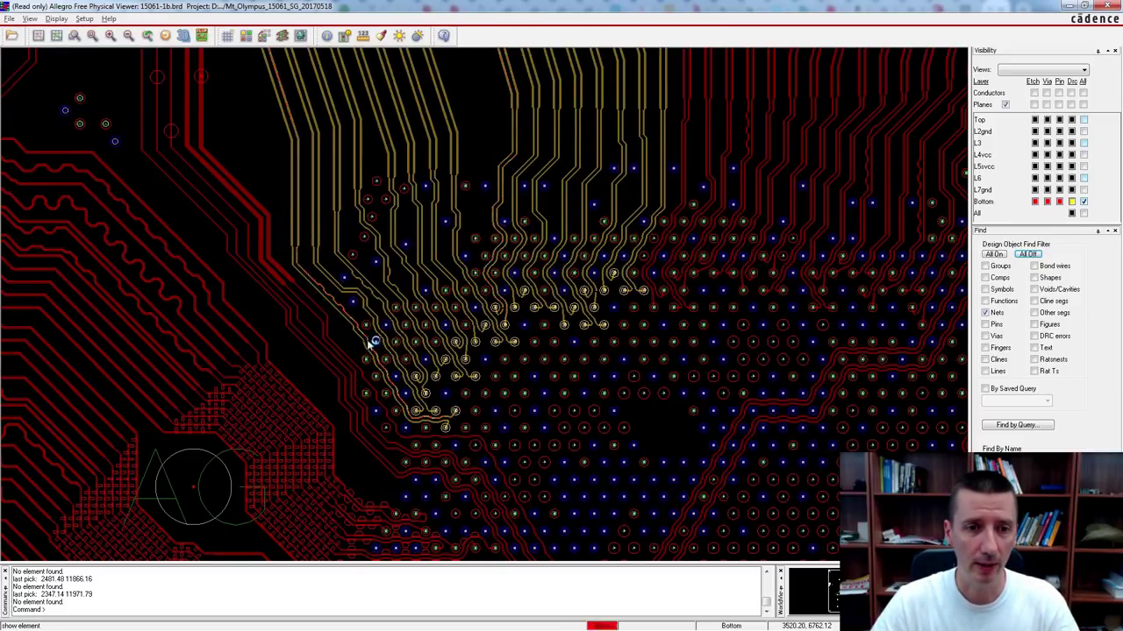
Examine the yellow-highlighted trace breakout at the CPU pins on the Bottom layer and trace the bundle back to the PCIe slot 3 connector
scroll(371, 339, "up", 2)
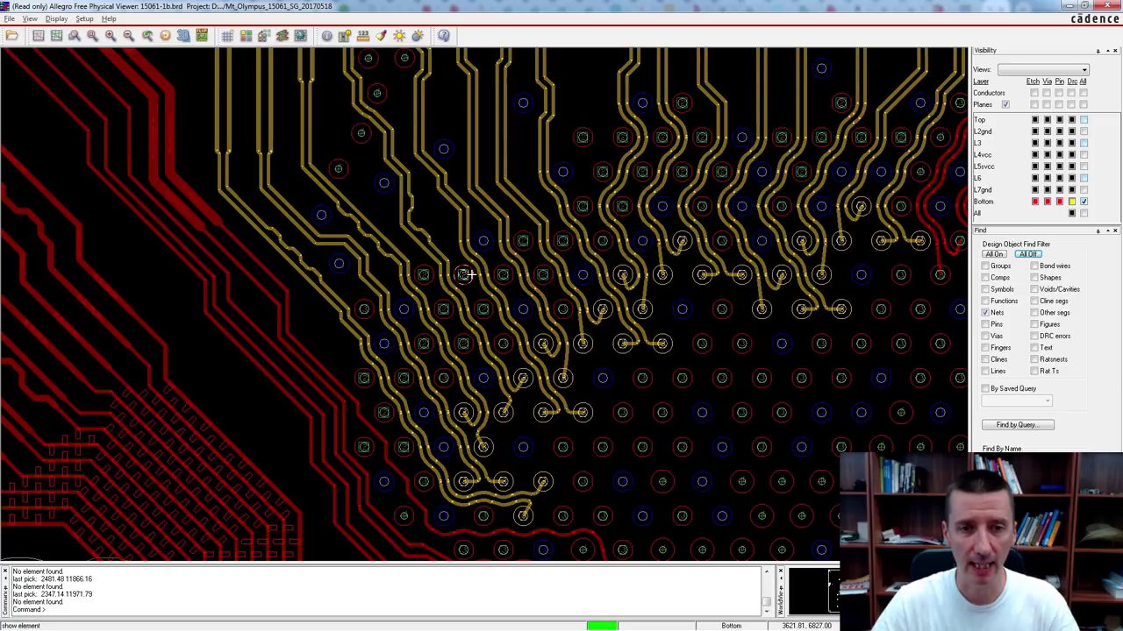
scroll(472, 280, "down", 1)
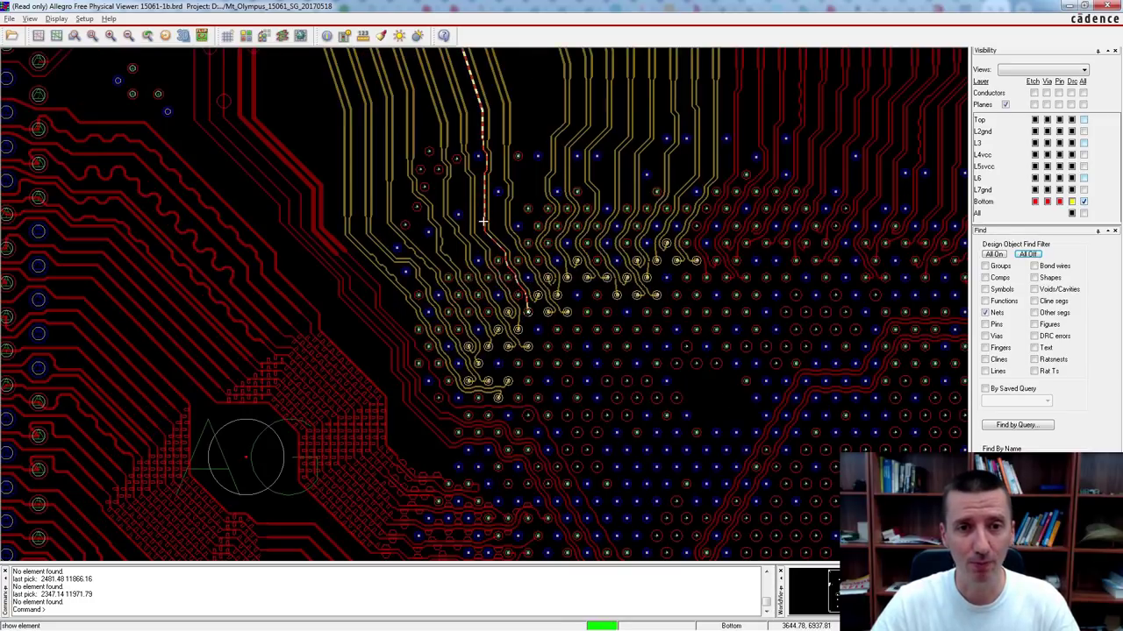
scroll(480, 219, "down", 1)
scroll(508, 243, "up", 2)
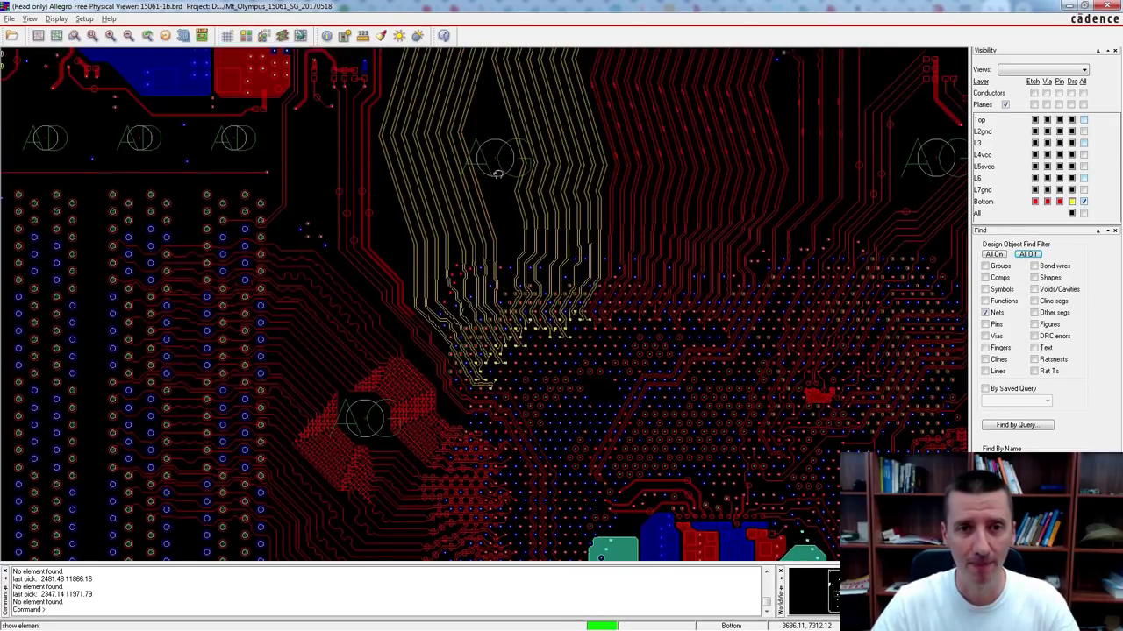
scroll(508, 249, "down", 1)
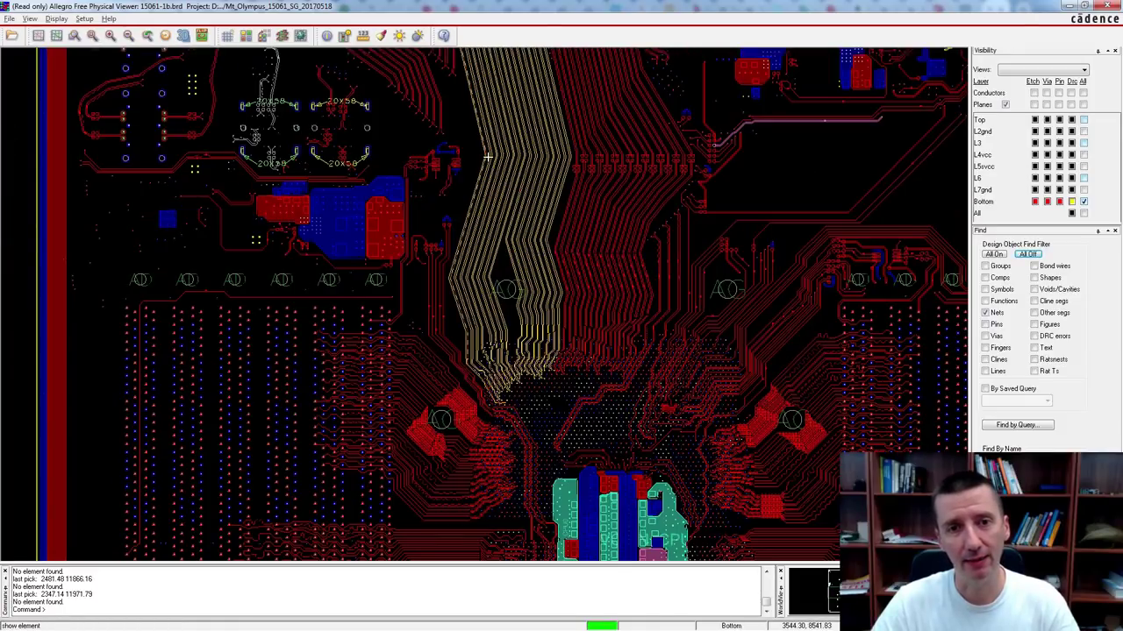
scroll(487, 157, "down", 1)
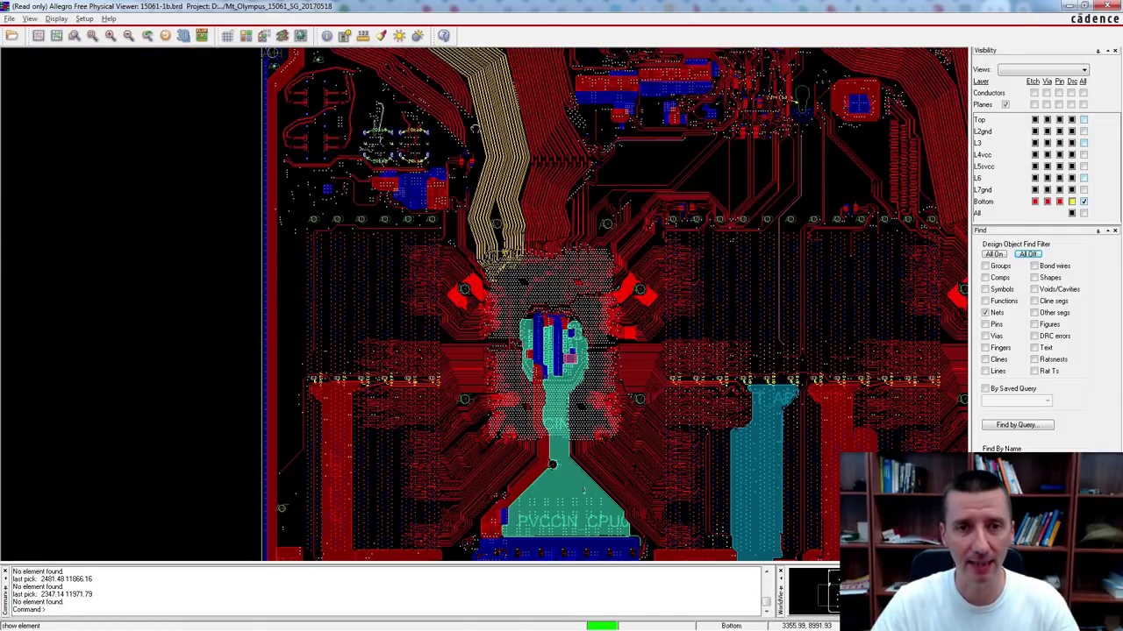
middle_click_drag(487, 169, 488, 238)
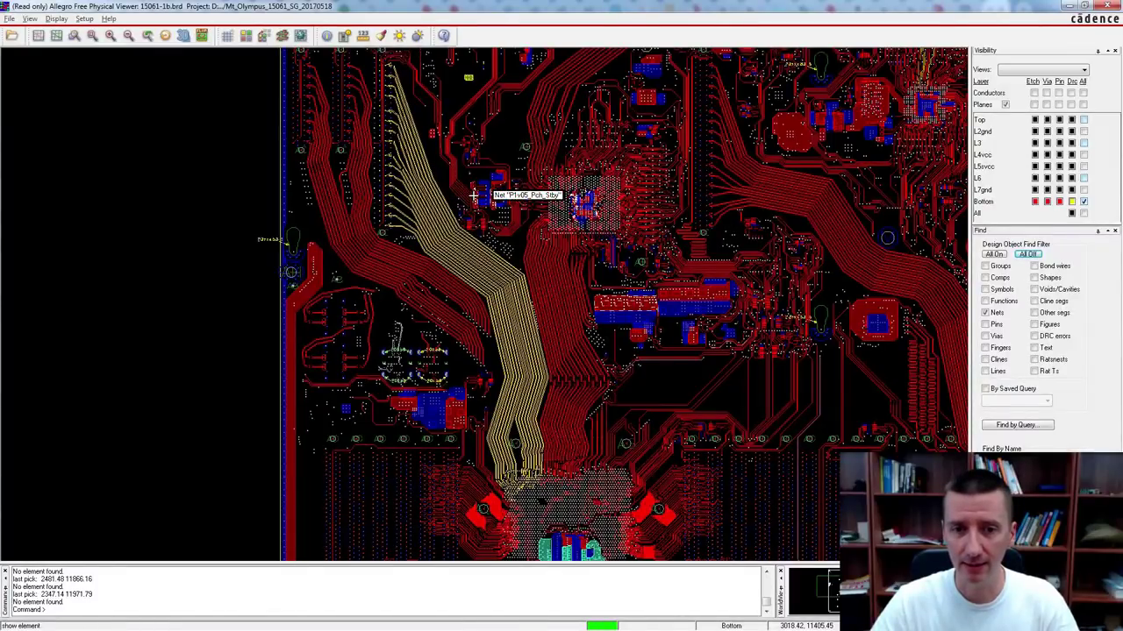
Replace the Bottom layer with L3 and examine the zigzag trace bundle running between the two CPUs
left_click(1084, 203)
left_click(1083, 143)
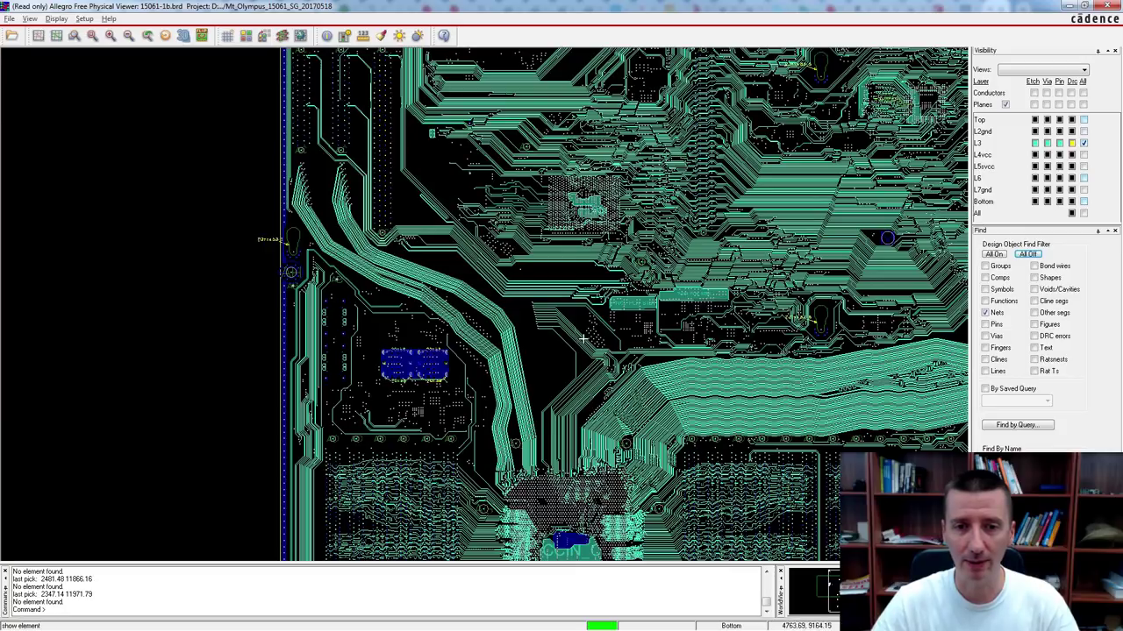
middle_click_drag(517, 273, 505, 301)
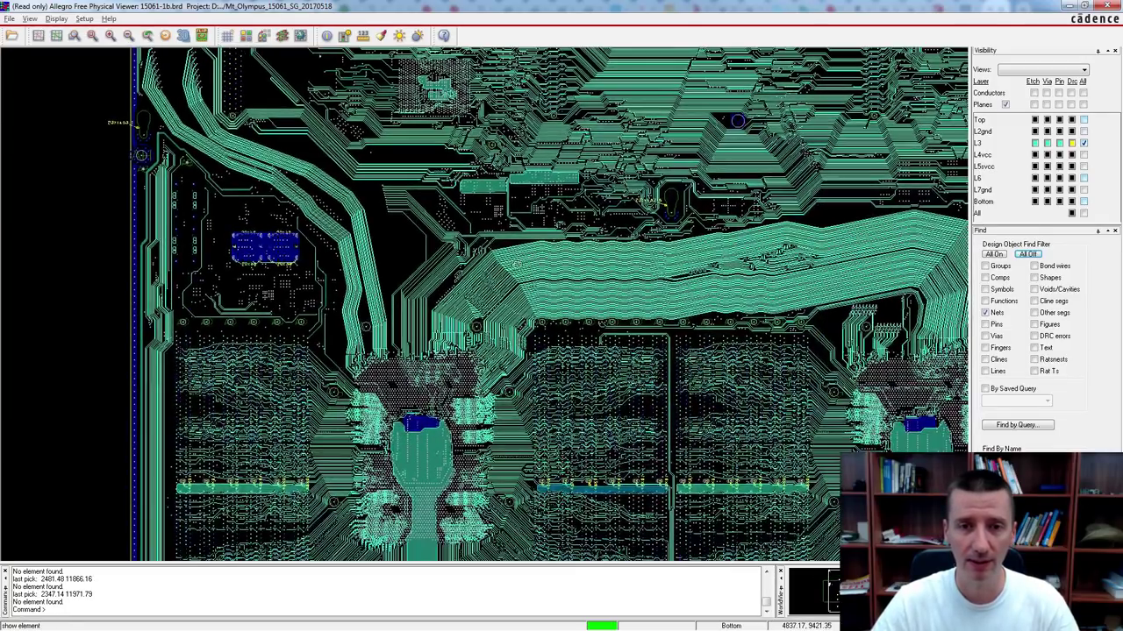
key("F9")
left_click(524, 327)
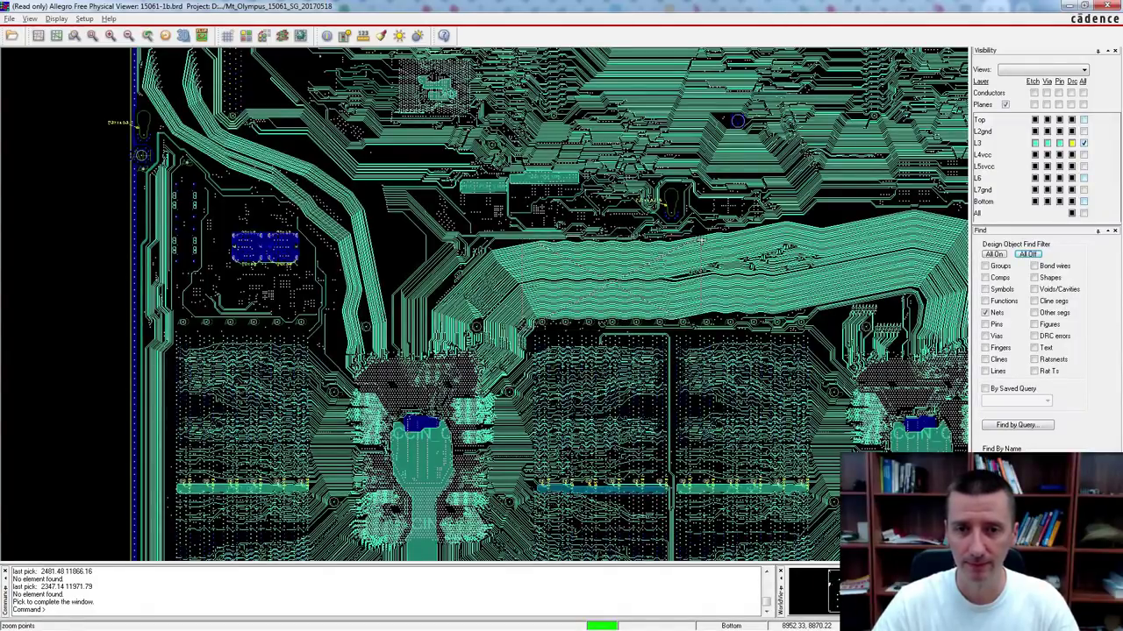
left_click(666, 244)
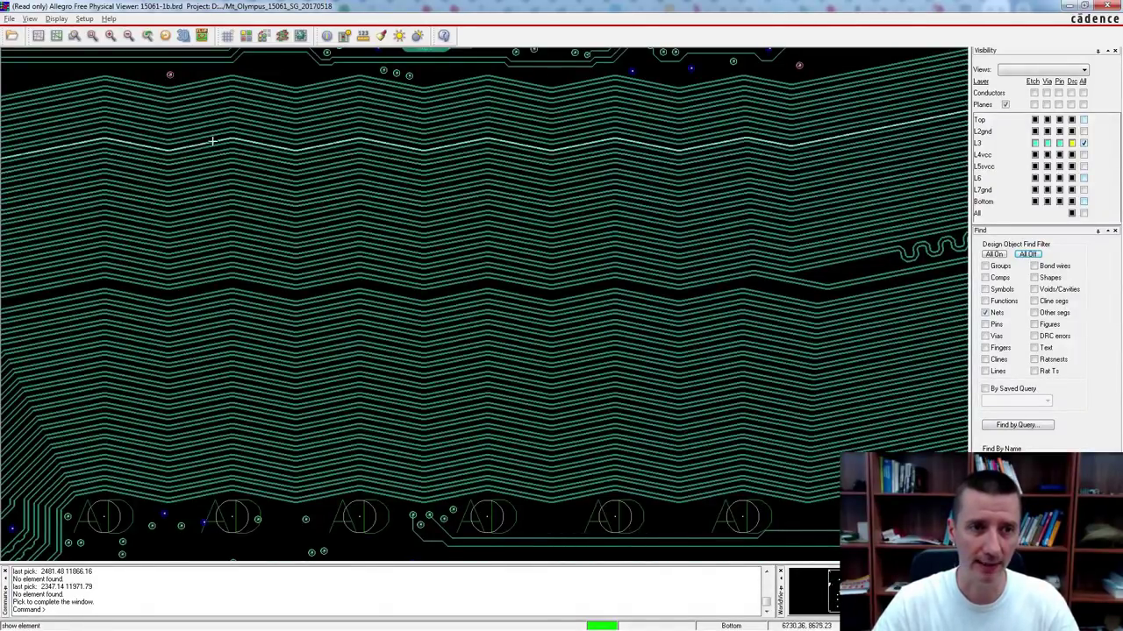
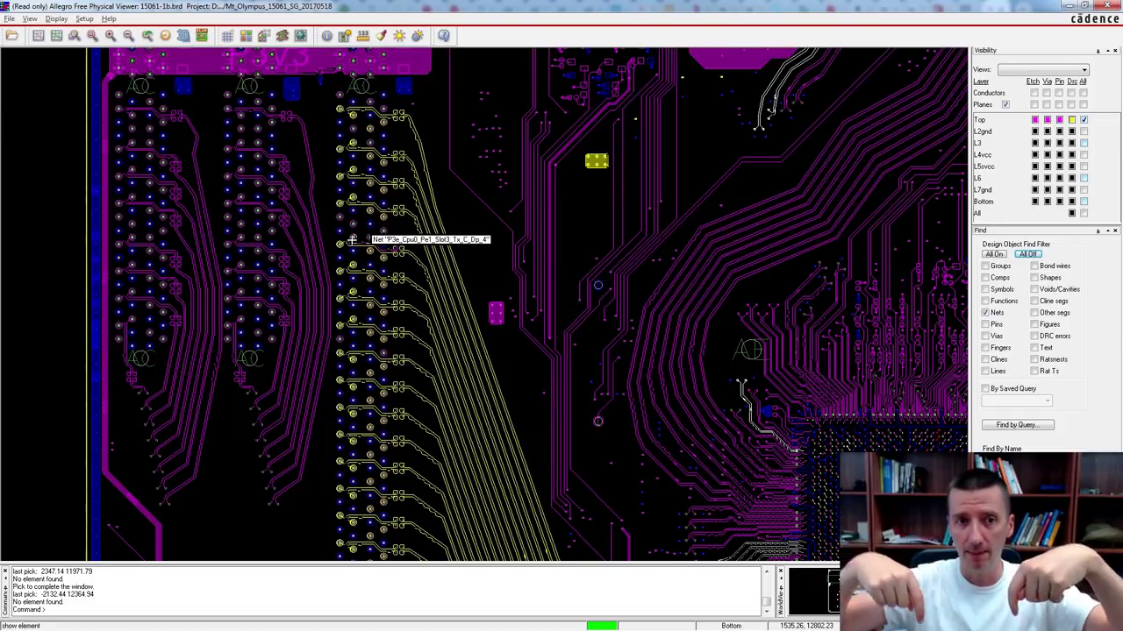
Inspect the PCIe slot 3 transmit pairs between the connector pins and the series capacitor pads on the Top layer
scroll(352, 239, "up", 3)
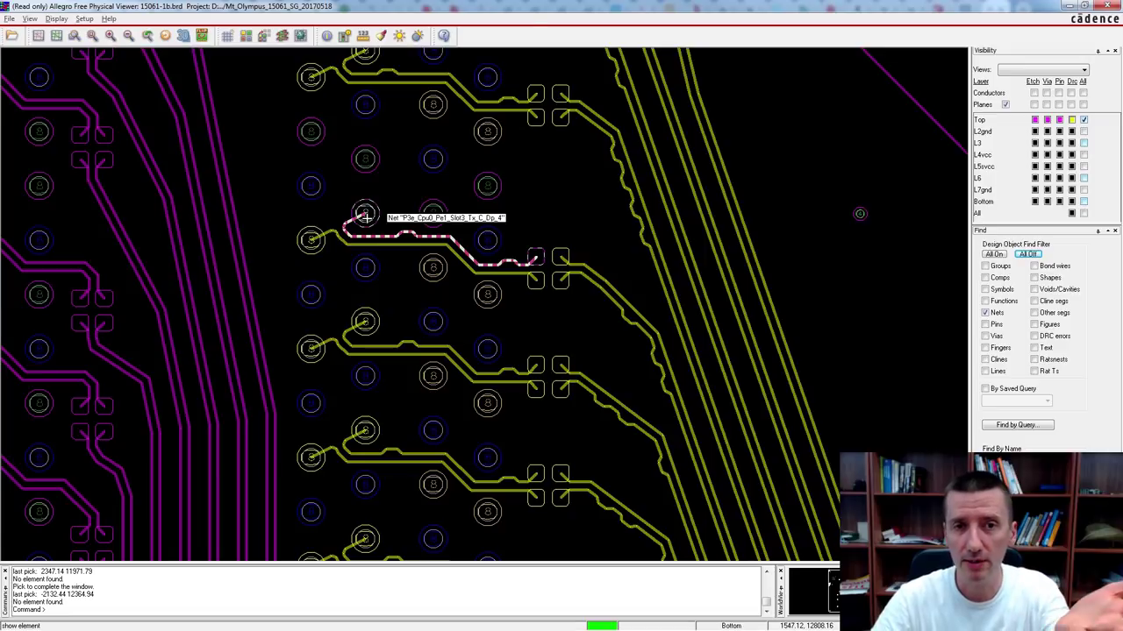
scroll(364, 216, "down", 3)
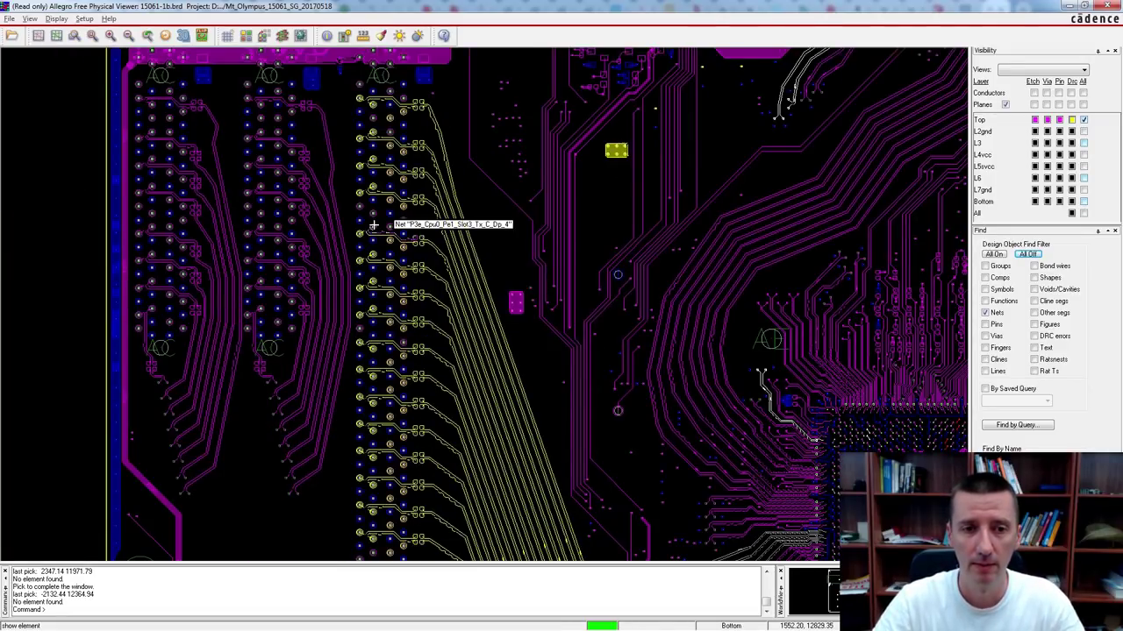
scroll(372, 227, "up", 2)
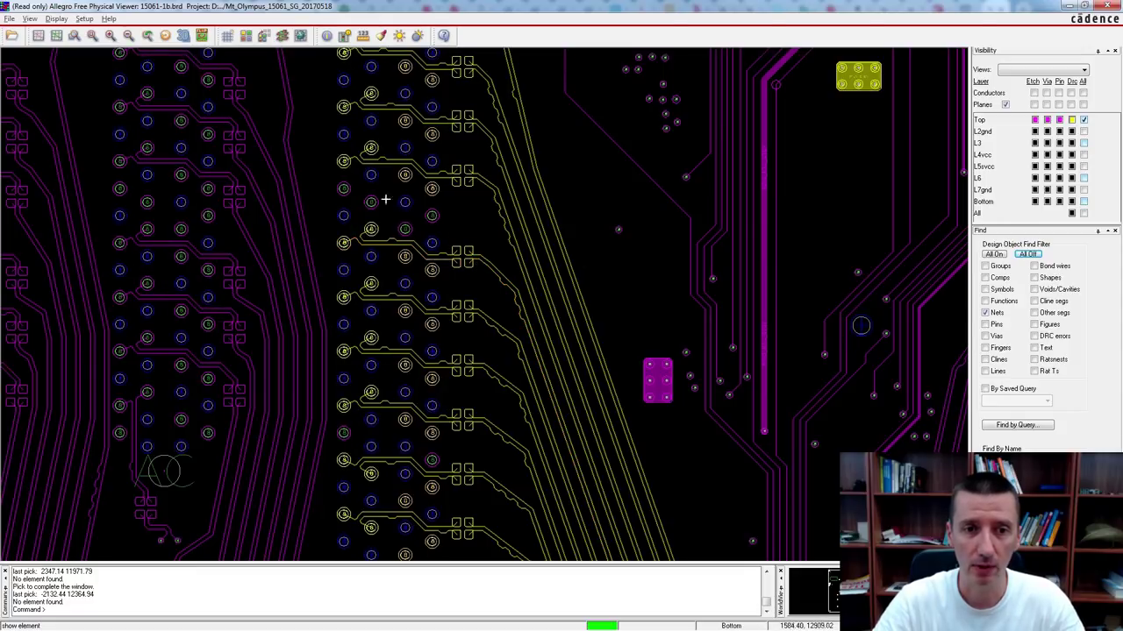
scroll(367, 175, "down", 2)
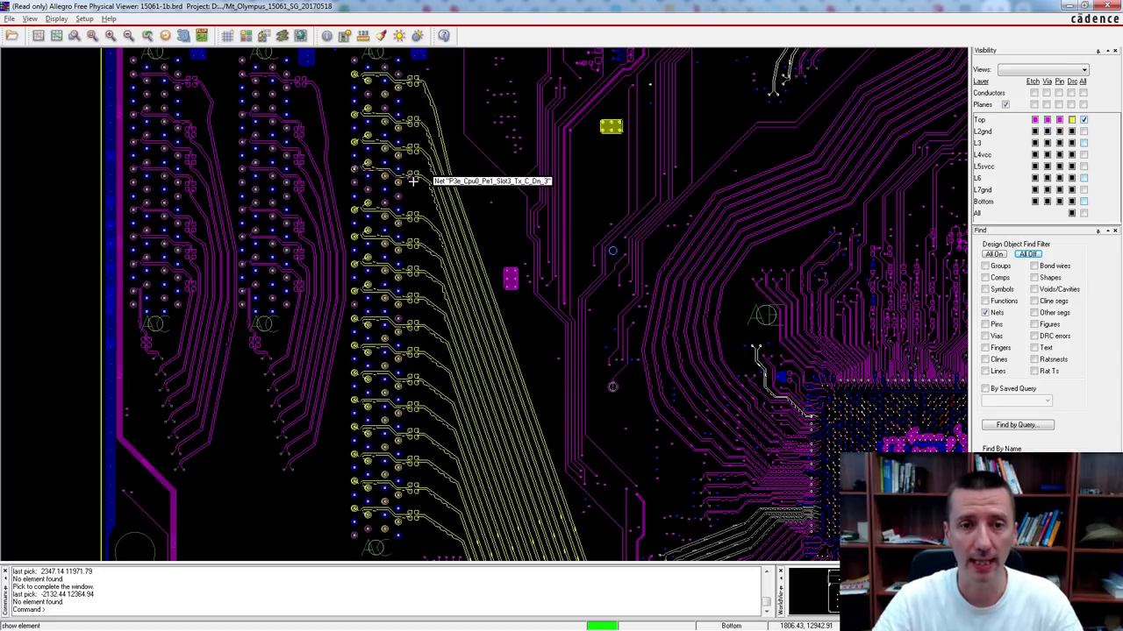
View the whole board on the Top layer, and examine the grey differential pairs ending in vias below the large chip near slot 3
left_click(91, 36)
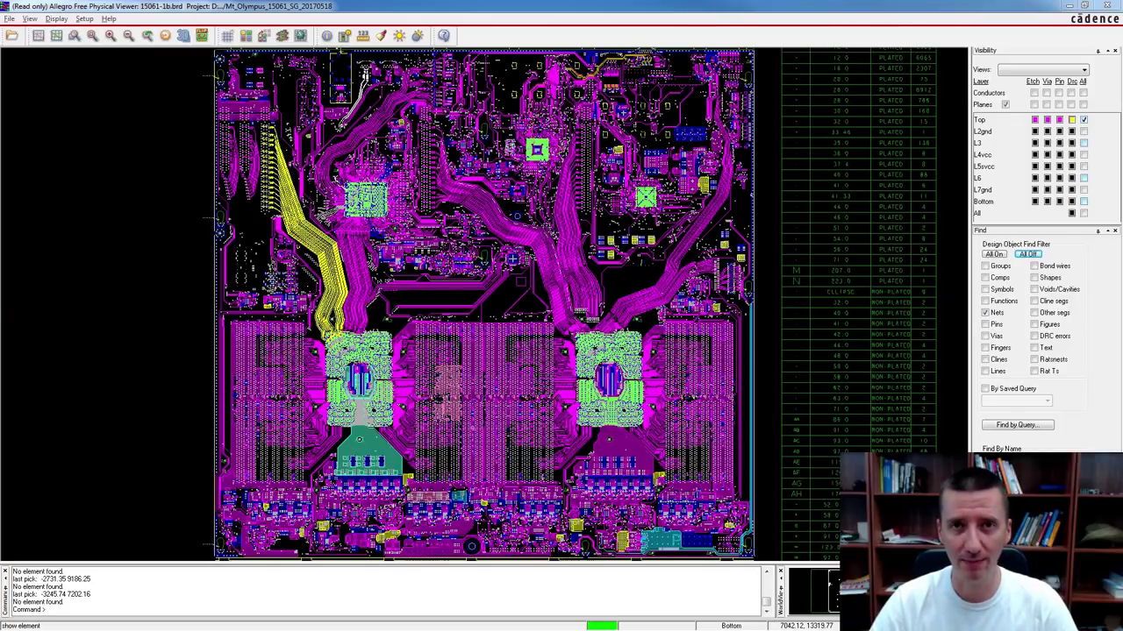
left_click(89, 354)
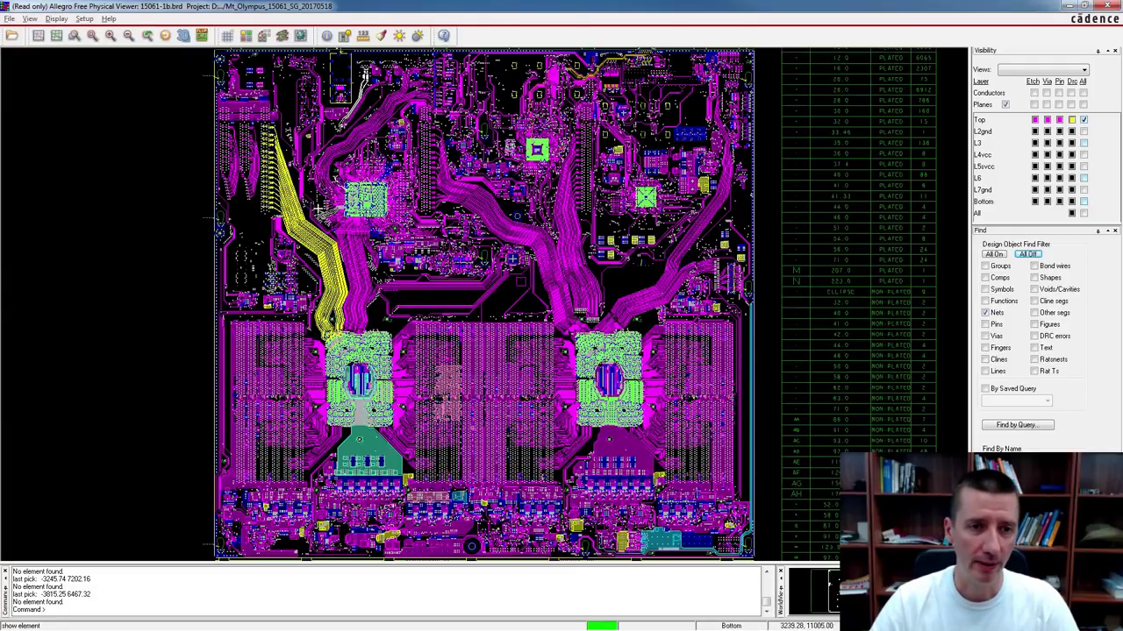
scroll(331, 208, "up", 5)
scroll(339, 215, "up", 2)
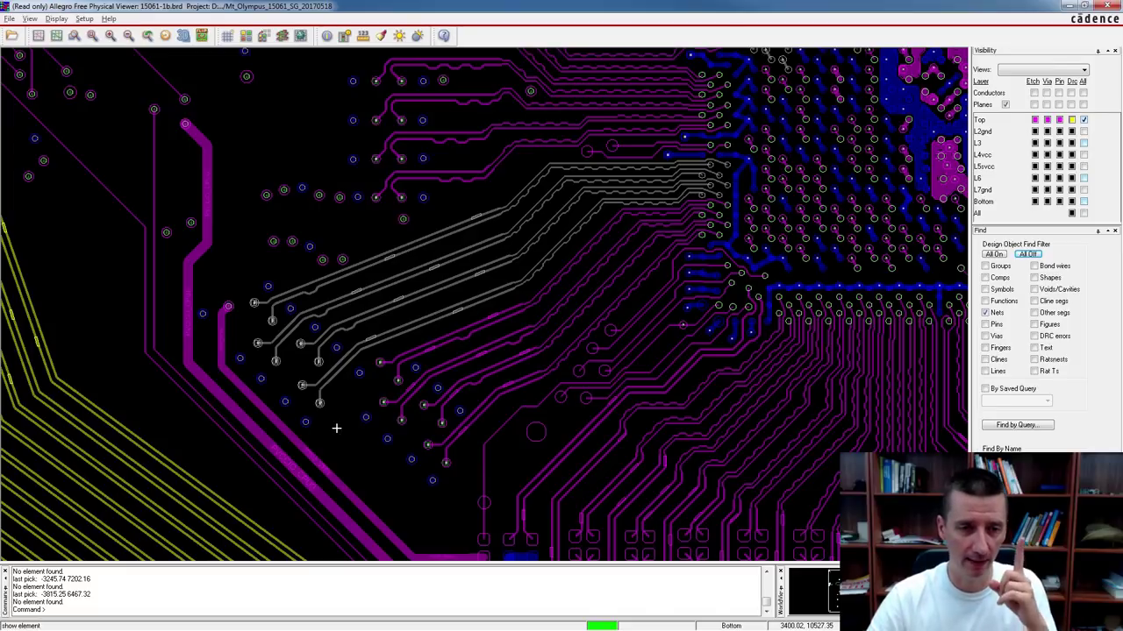
scroll(220, 394, "up", 3)
scroll(220, 394, "down", 1)
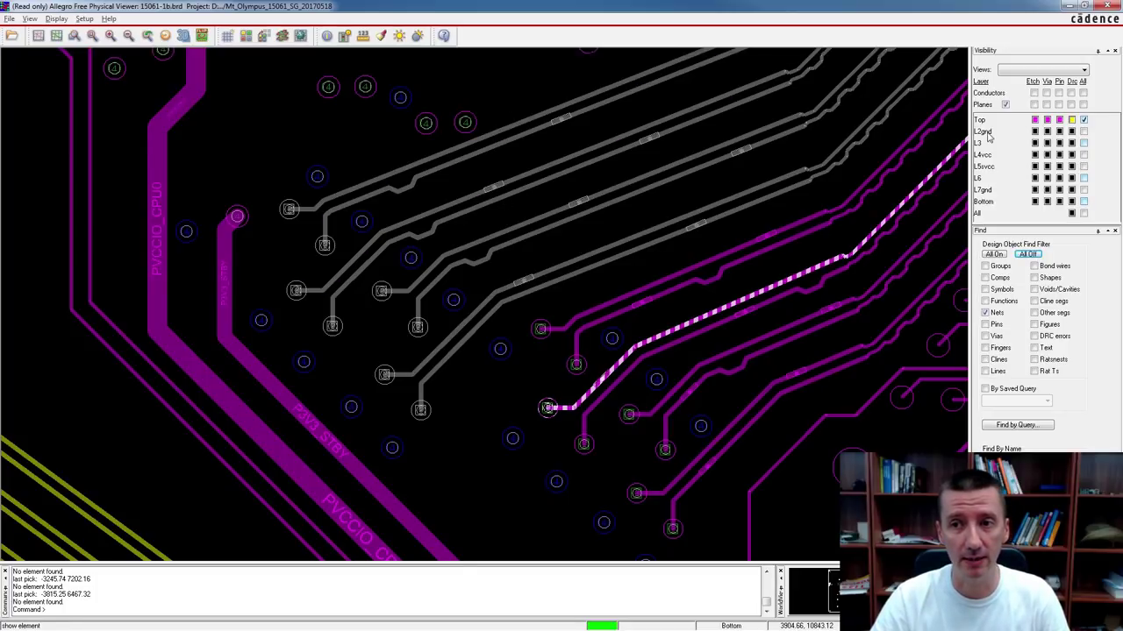
Compare the differential via pairs with L2gnd and L6 overlaid on Top, leaving only L6 displayed
left_click(1084, 132)
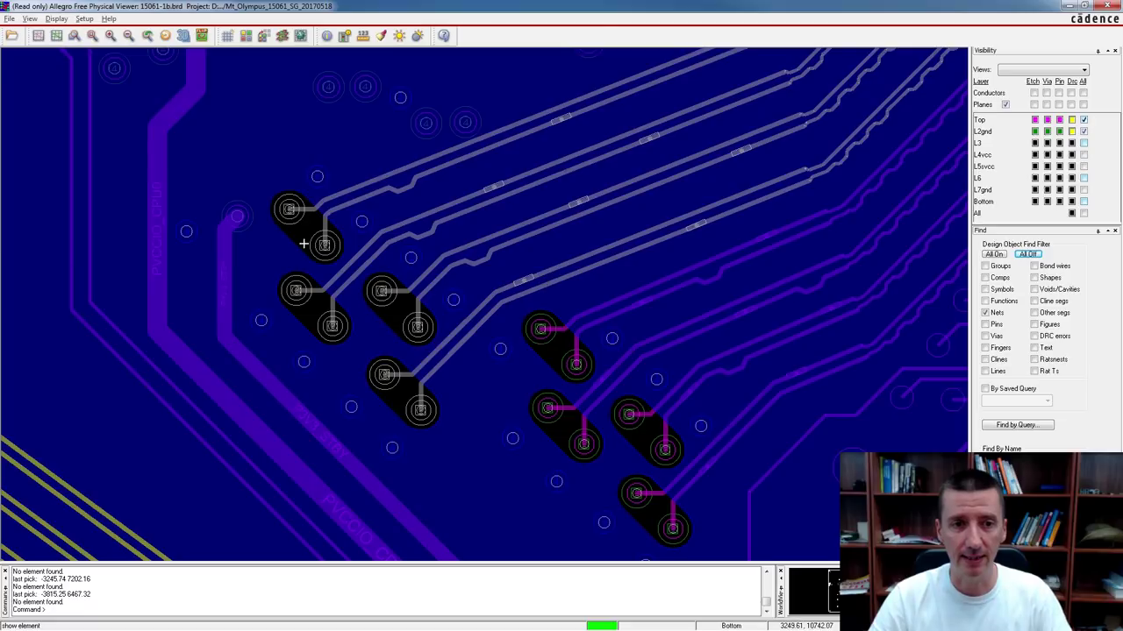
left_click(1084, 179)
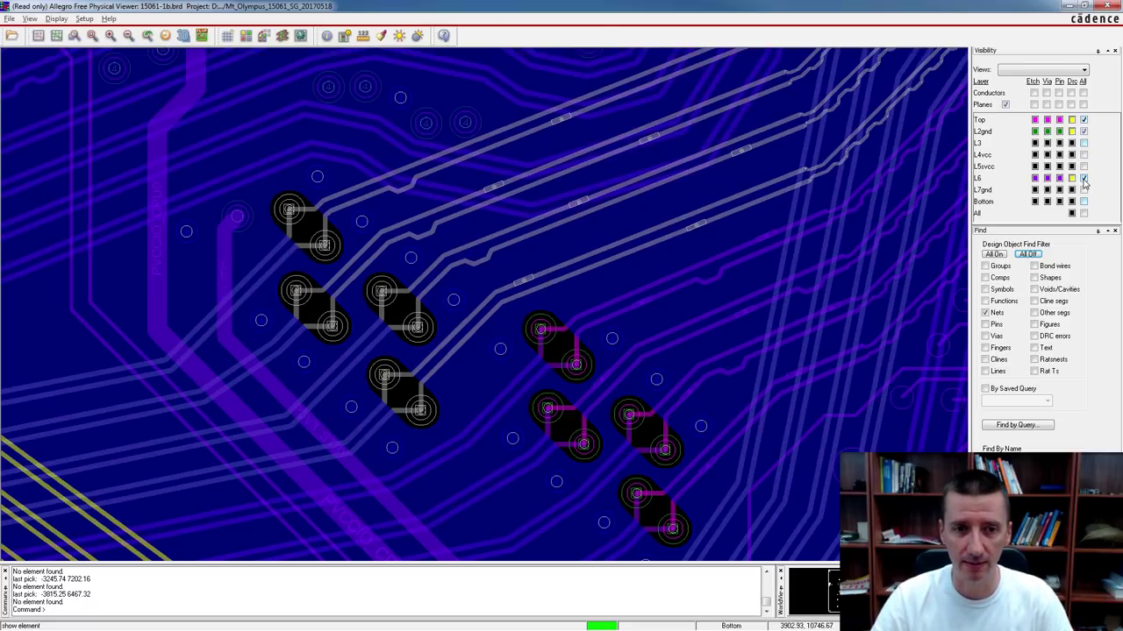
left_click(1084, 131)
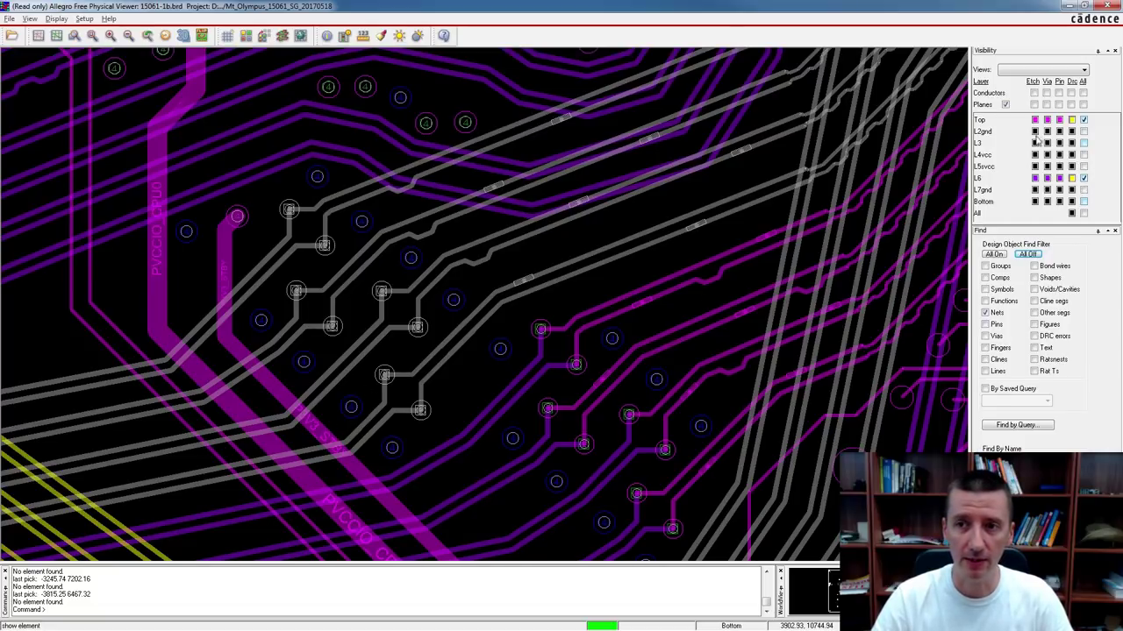
left_click(1084, 131)
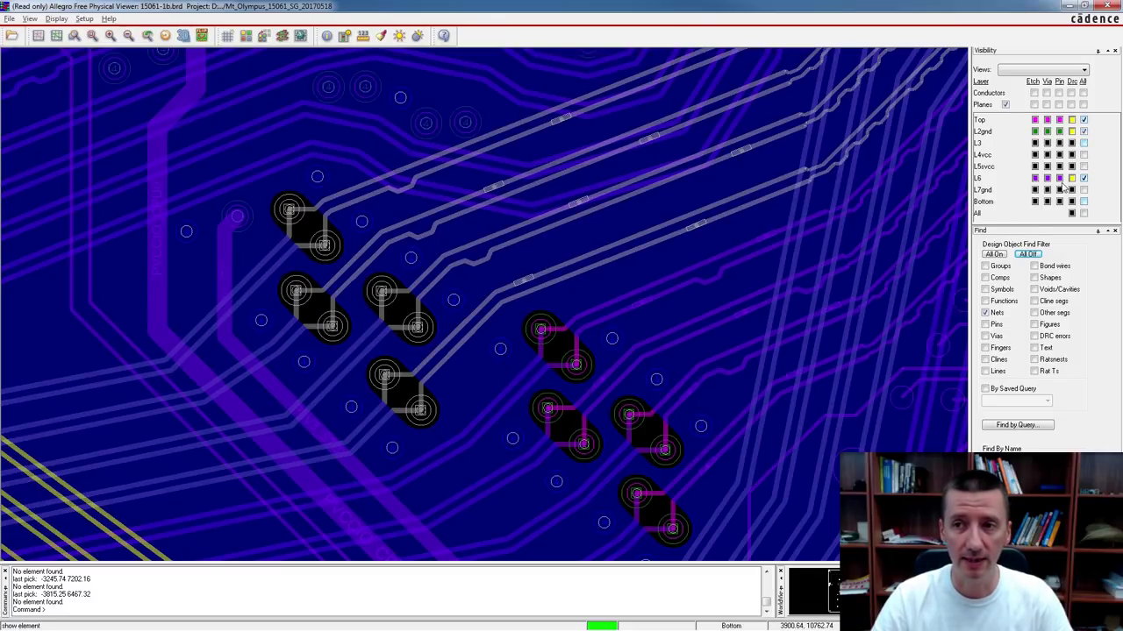
left_click(1084, 132)
left_click(1084, 119)
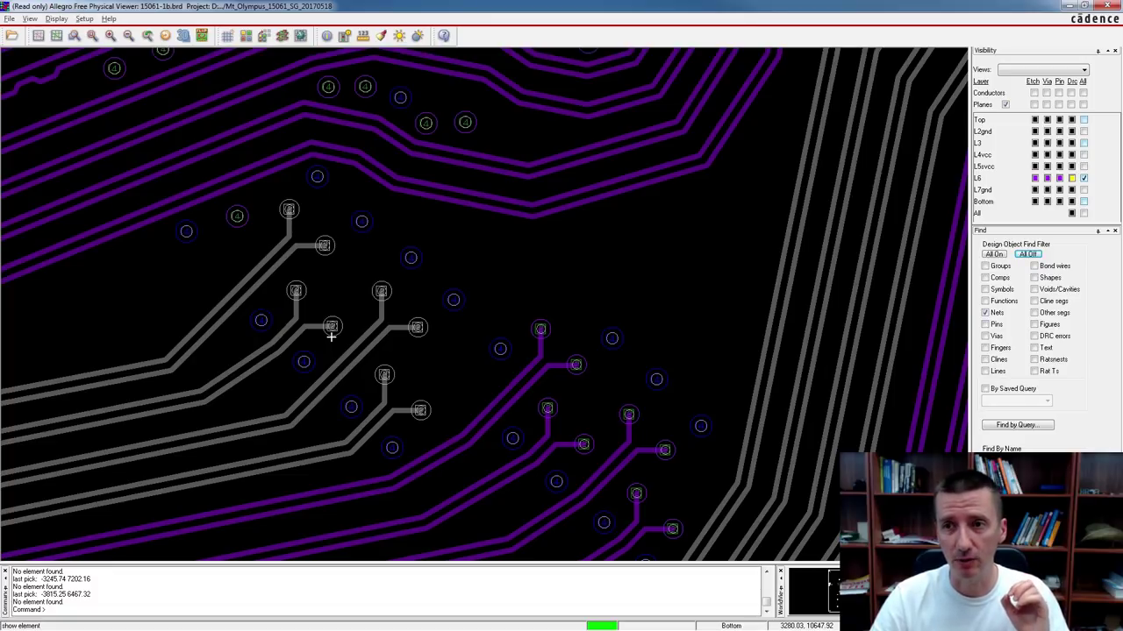
Overlay the L7gnd and L2gnd planes on the L6 via pairs, and hide L6 and L7gnd to leave only L2gnd
left_click(1084, 189)
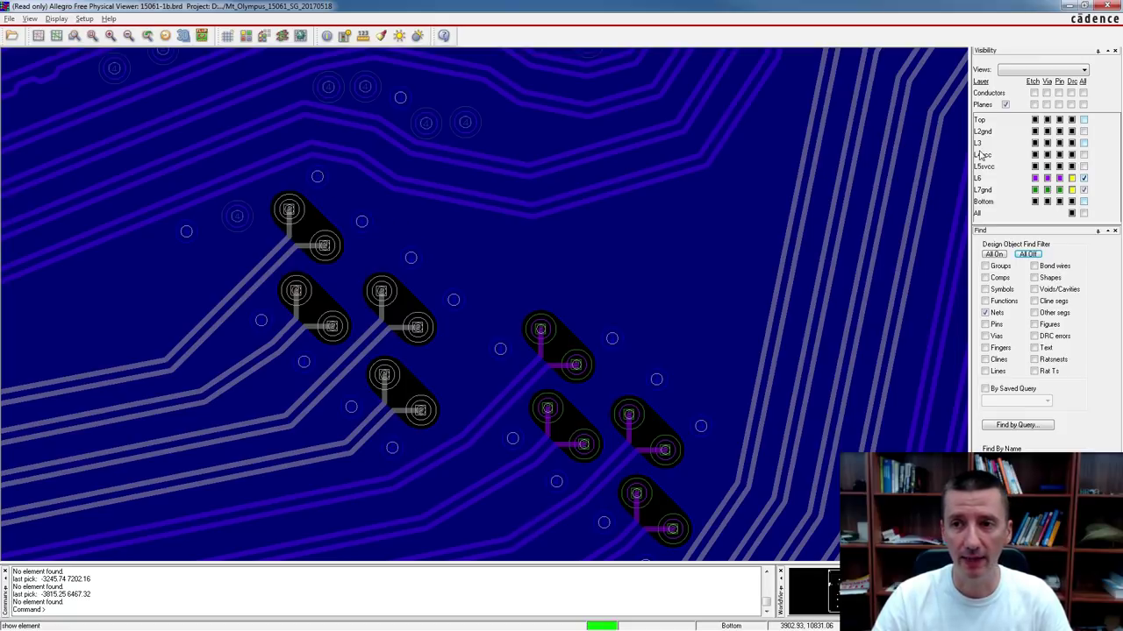
left_click(1083, 131)
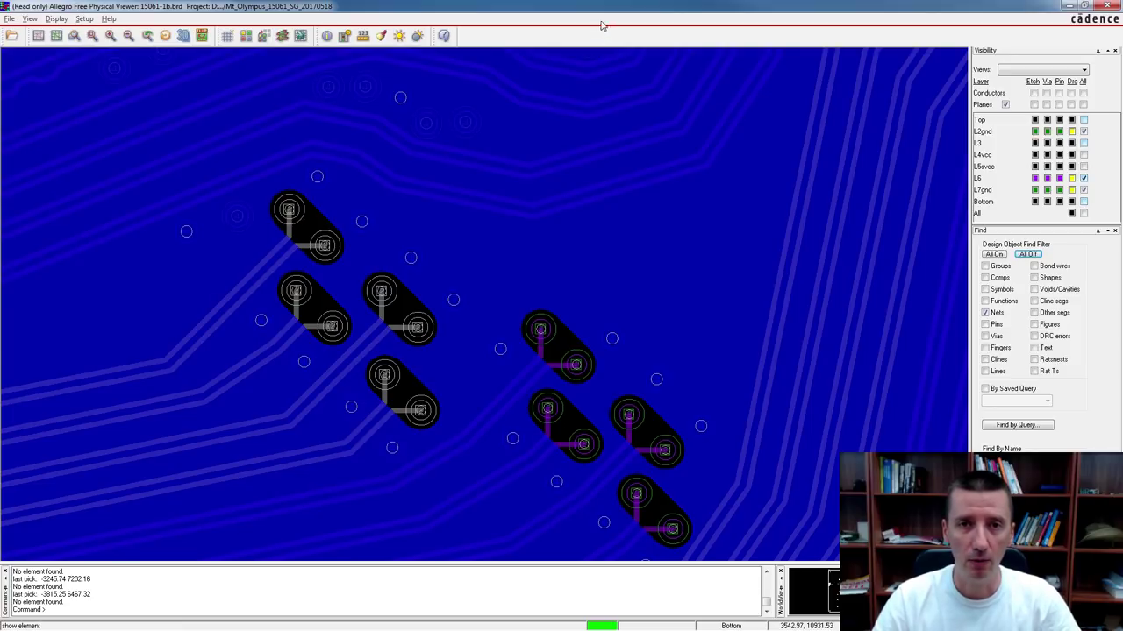
left_click(1084, 178)
left_click(1084, 190)
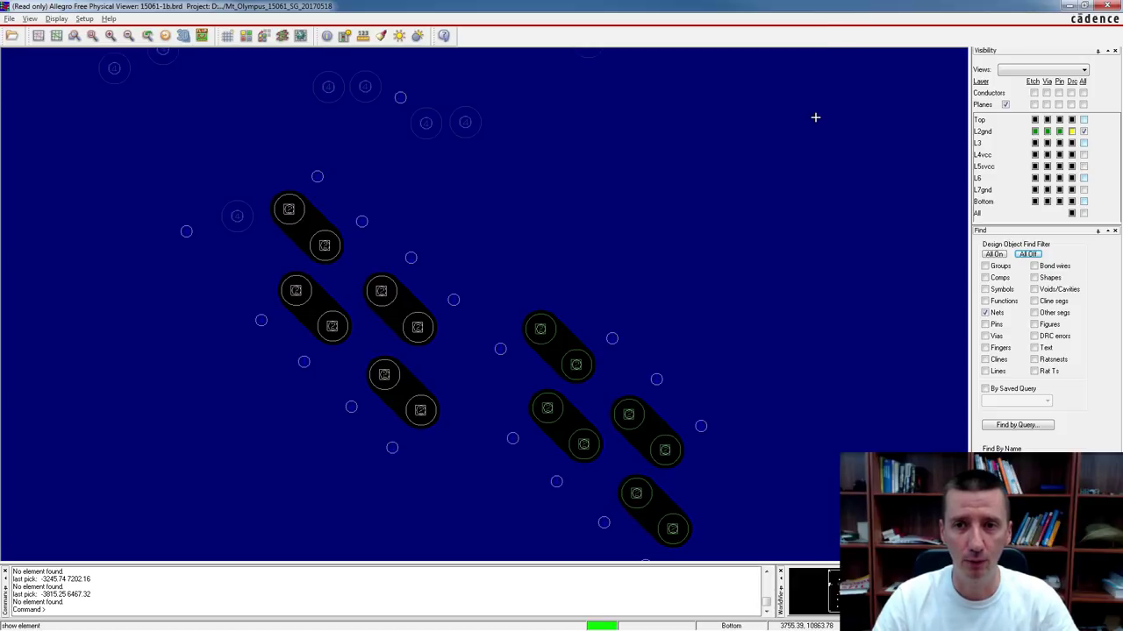
Look over the L2gnd plane across the wider board area, and switch the display from L2gnd to the Top layer
scroll(815, 117, "down", 2)
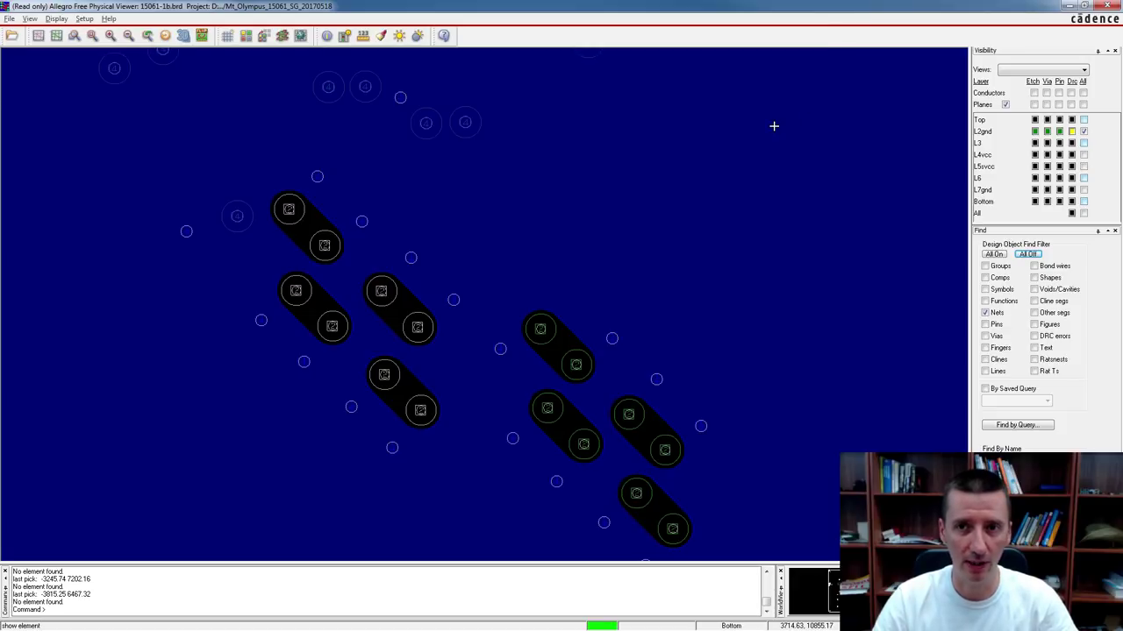
left_click(816, 138)
scroll(812, 135, "down", 1)
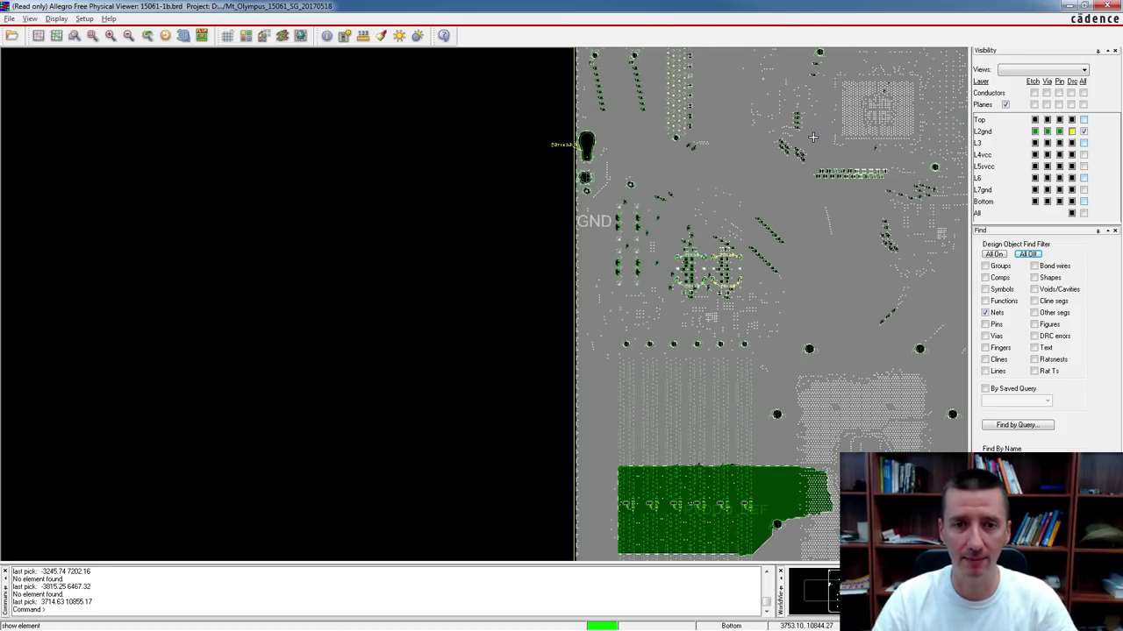
left_click(600, 149)
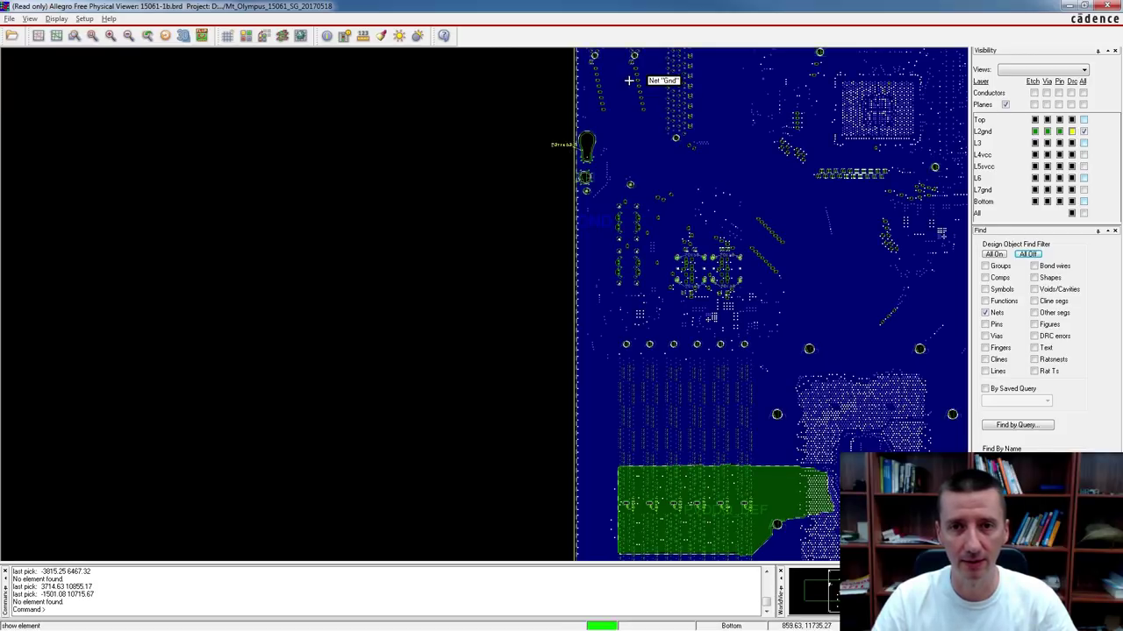
left_click(1084, 131)
left_click(1083, 120)
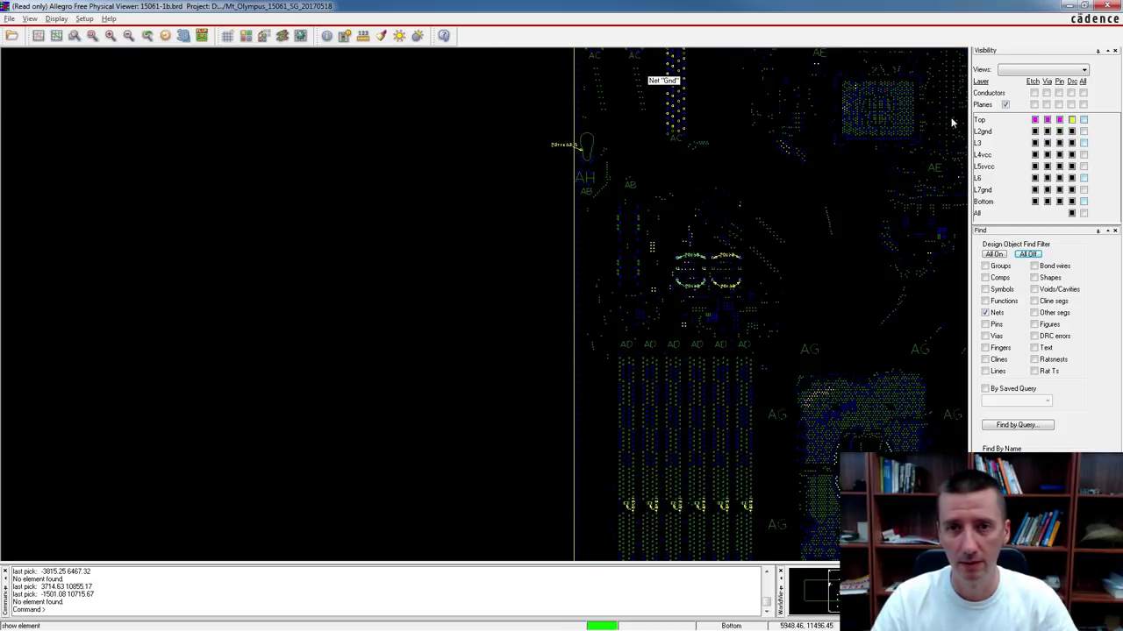
Overlay the L2gnd plane on the Top layer at the transmit via pairs of the two PCIe slots beside slot 3
scroll(616, 73, "up", 5)
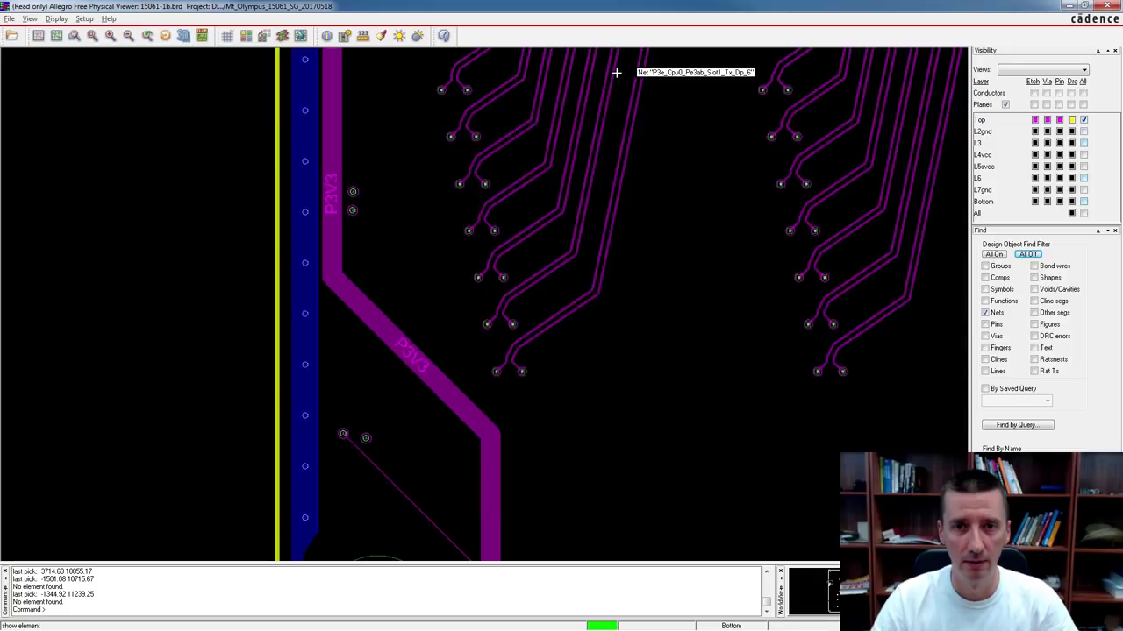
middle_click_drag(709, 118, 589, 196)
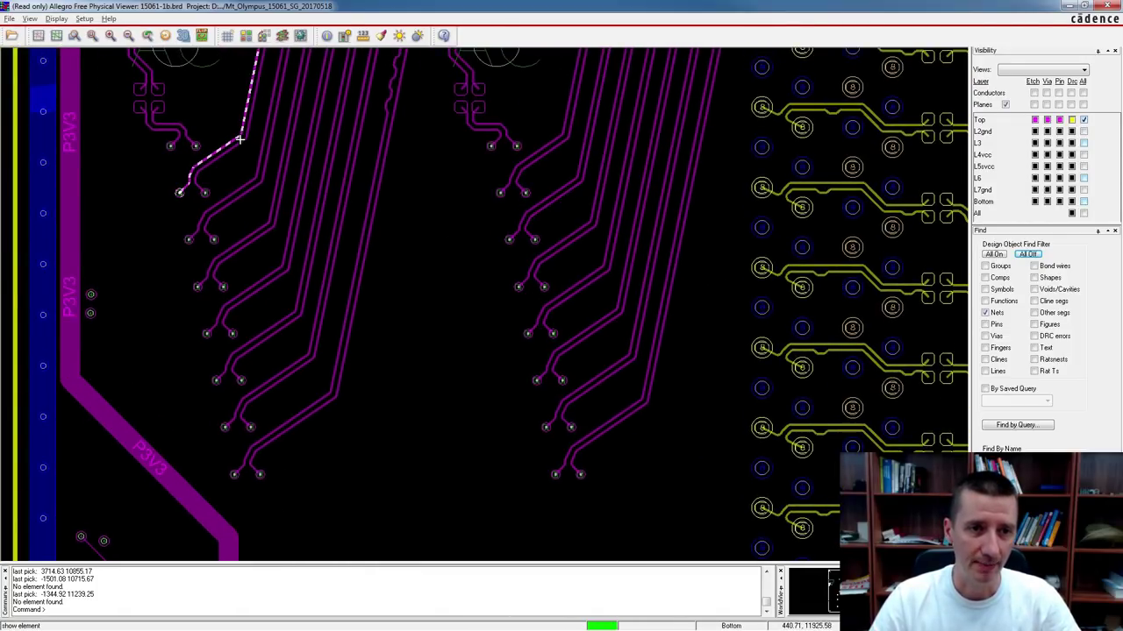
mouse_move(235, 138)
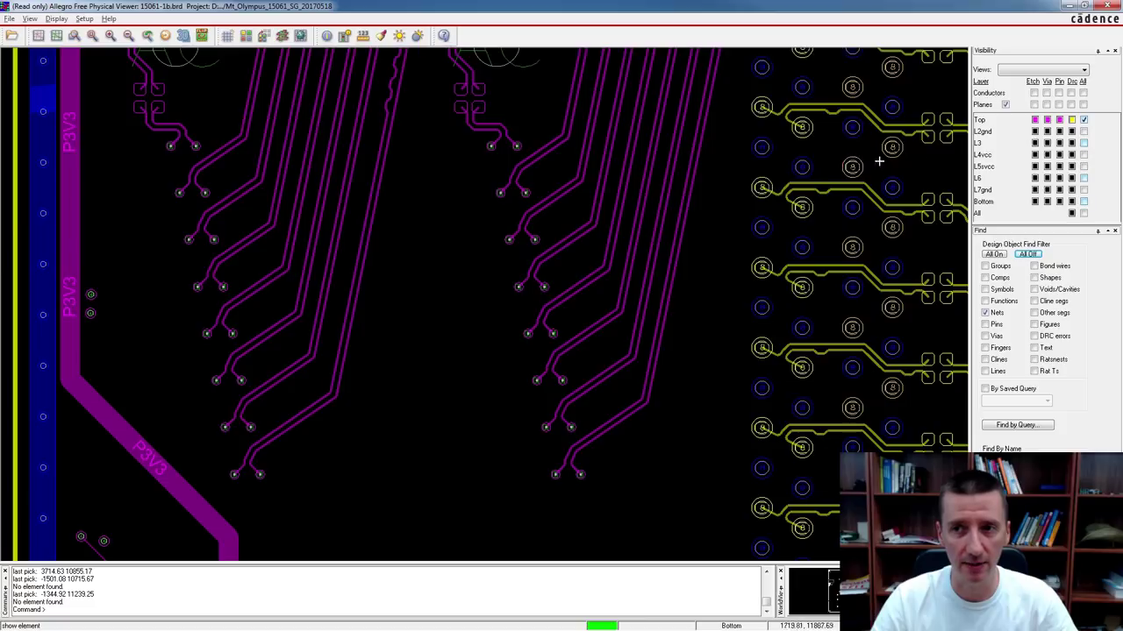
left_click(1084, 132)
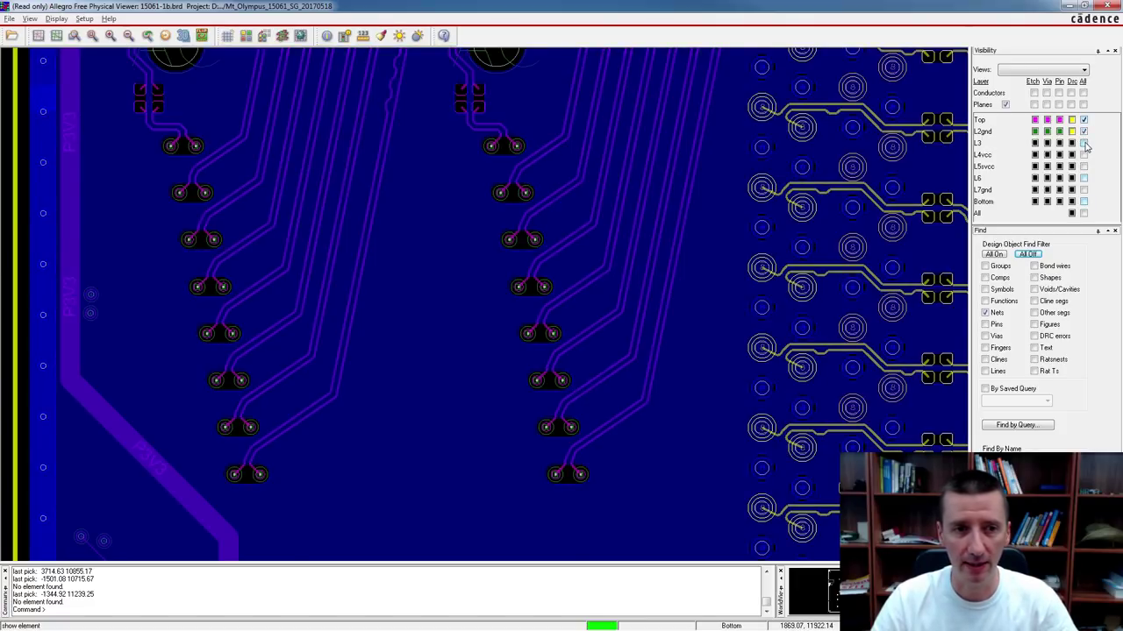
Compare the L3 routing with the L2gnd clearances at the slots' via pairs with Top hidden, and return the display to Top only
left_click(1084, 144)
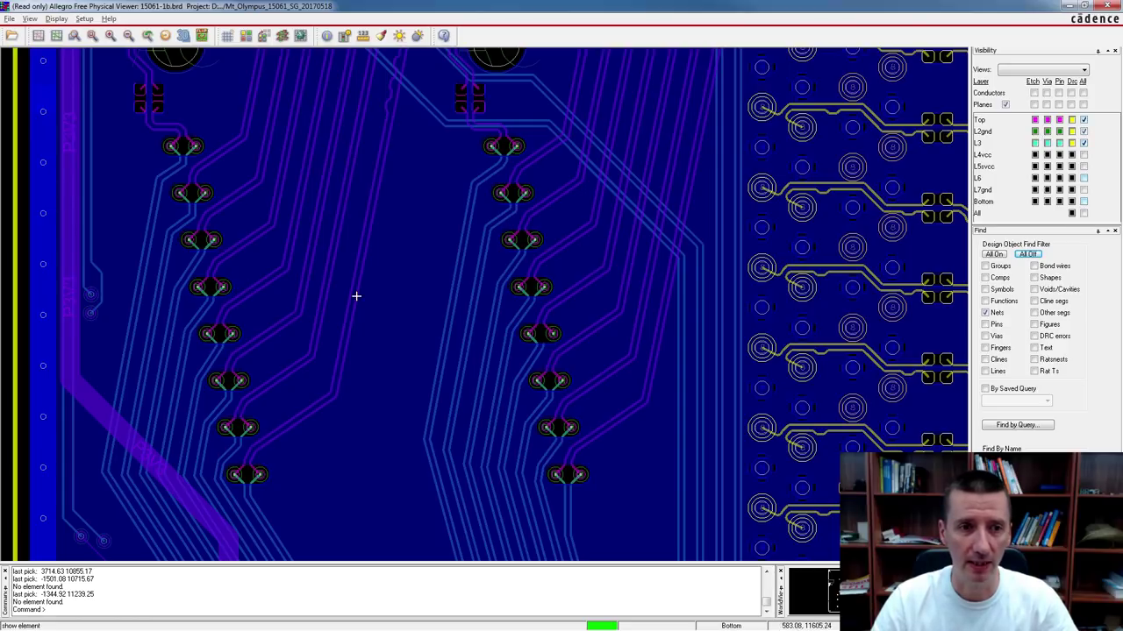
left_click(1083, 121)
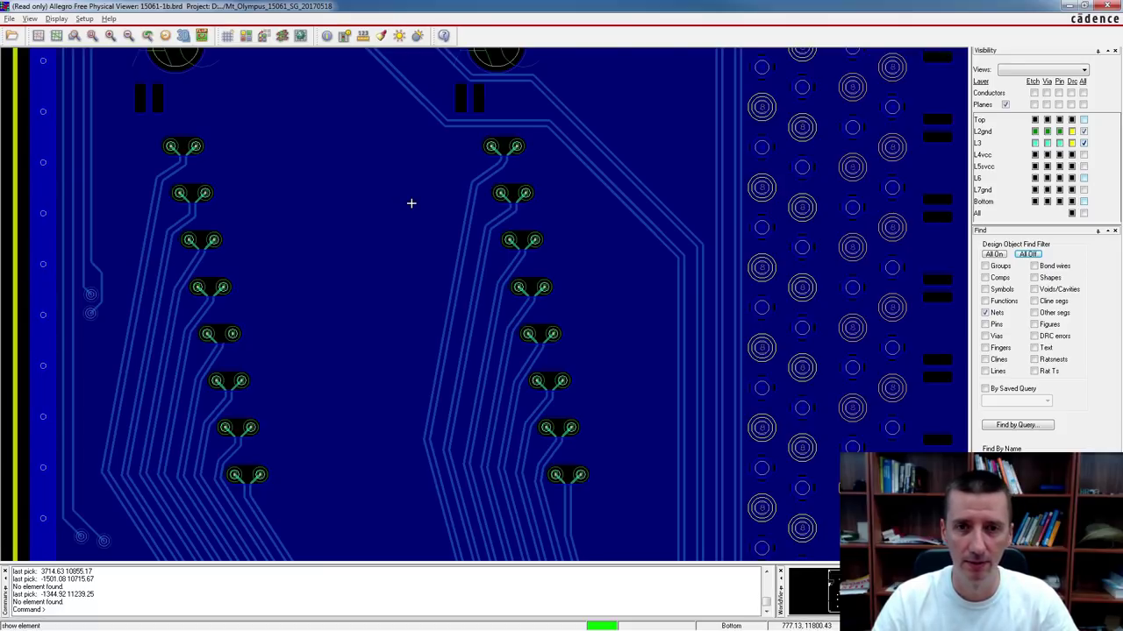
left_click(1084, 143)
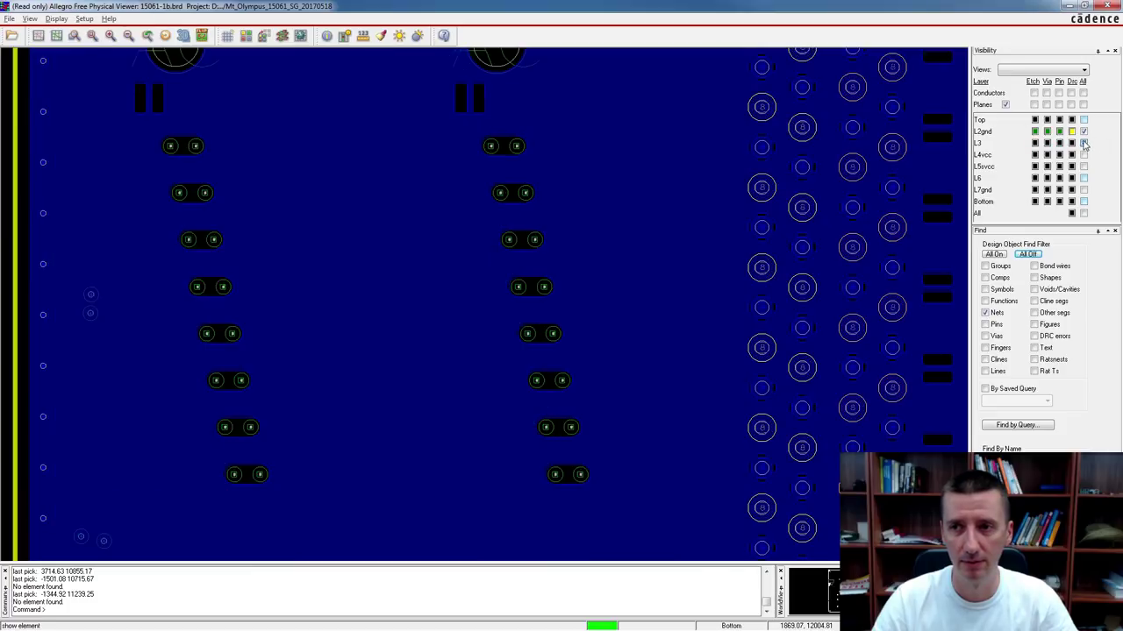
left_click(1084, 131)
left_click(1083, 119)
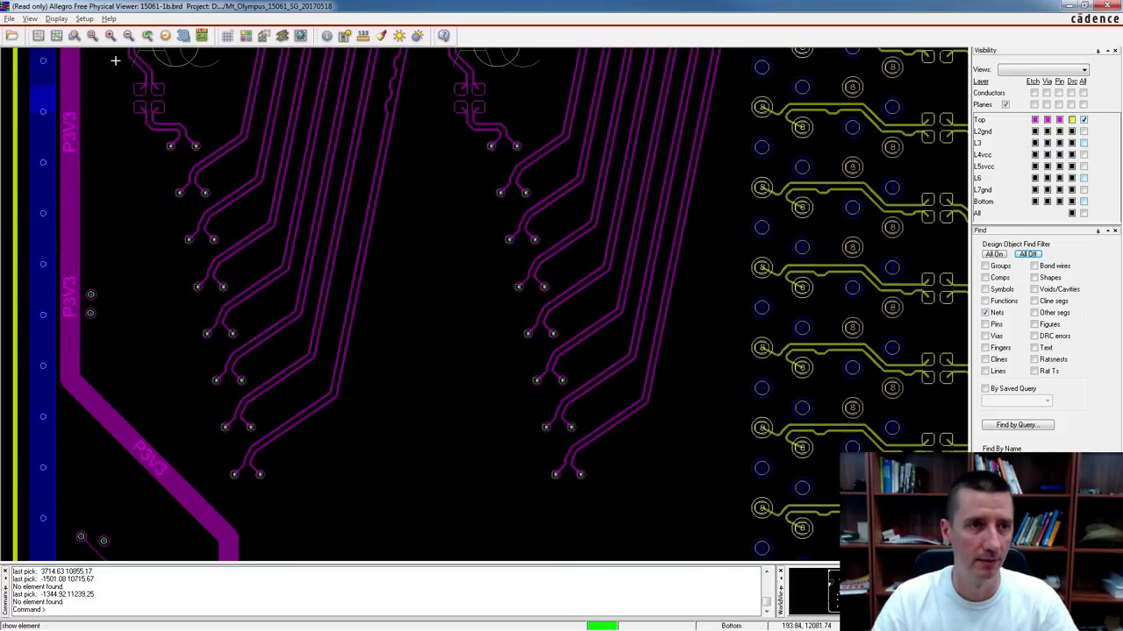
Locate the two Mini SAS HD connector footprints on the Top layer and overlay the L2gnd plane to examine their pad cutouts and via clearances
left_click(91, 39)
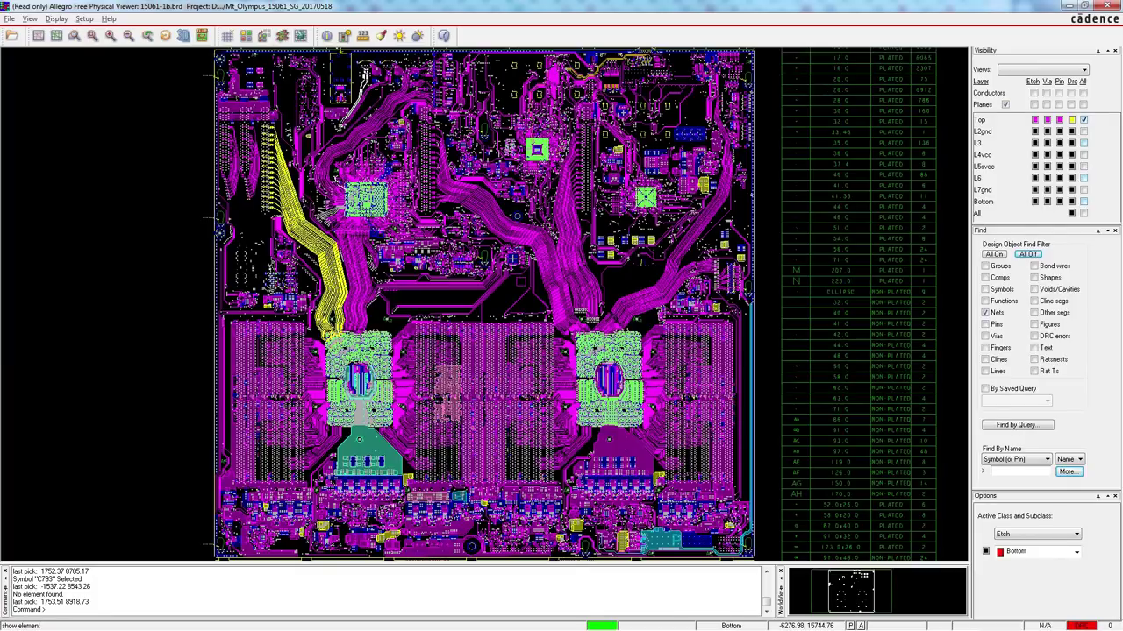
left_click(141, 280)
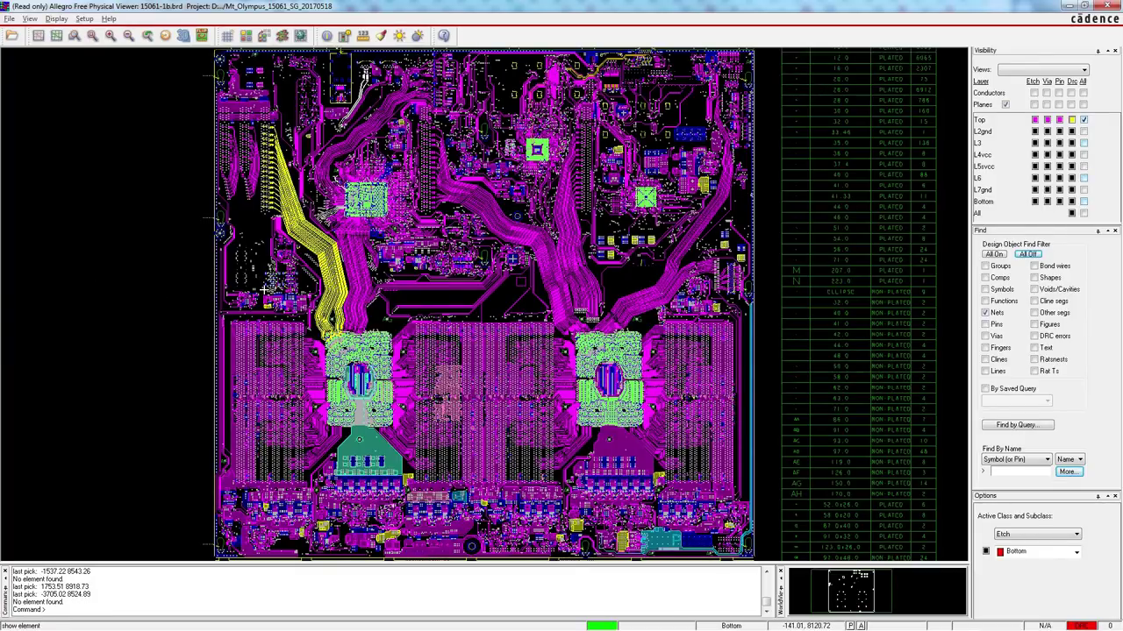
scroll(281, 286, "up", 6)
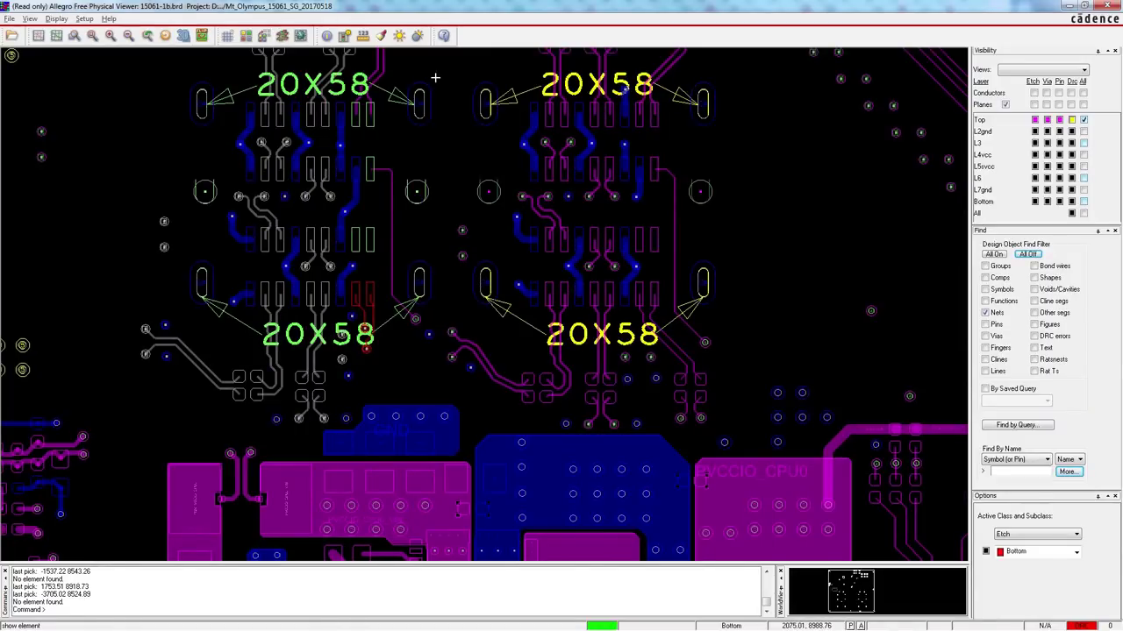
scroll(419, 84, "up", 2)
left_click(418, 83)
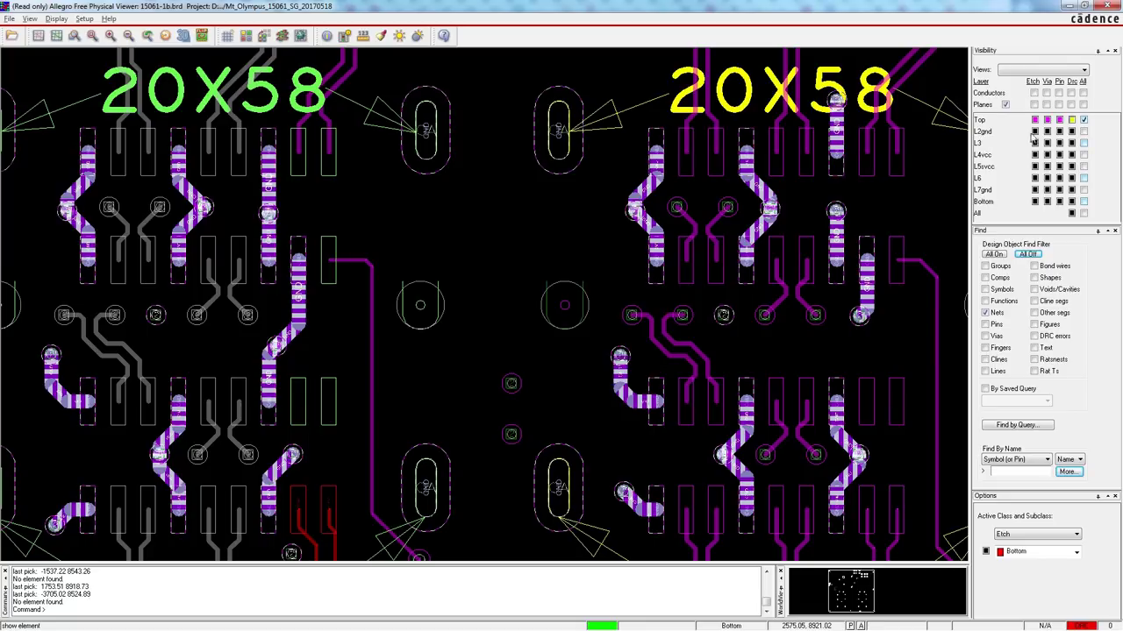
left_click(1084, 131)
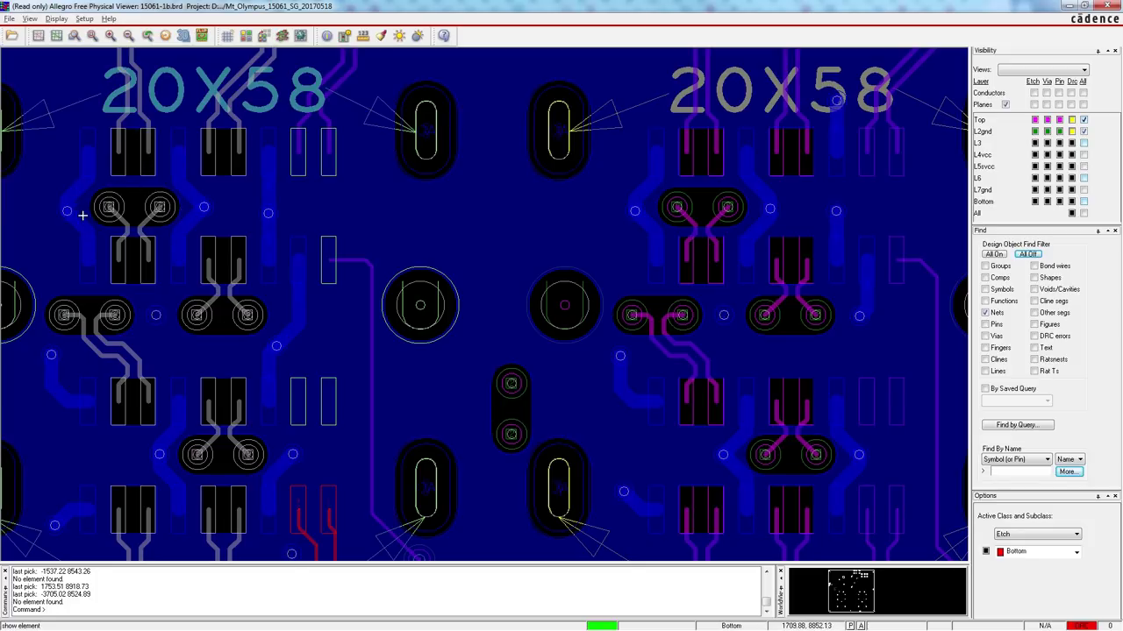
scroll(131, 154, "up", 3)
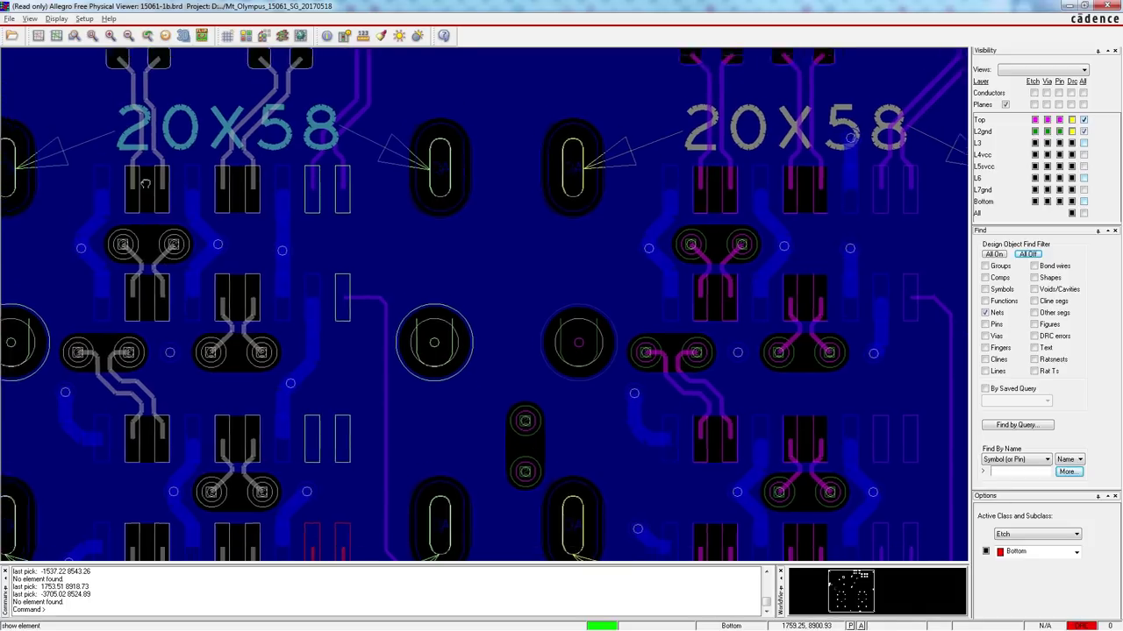
scroll(233, 259, "down", 2)
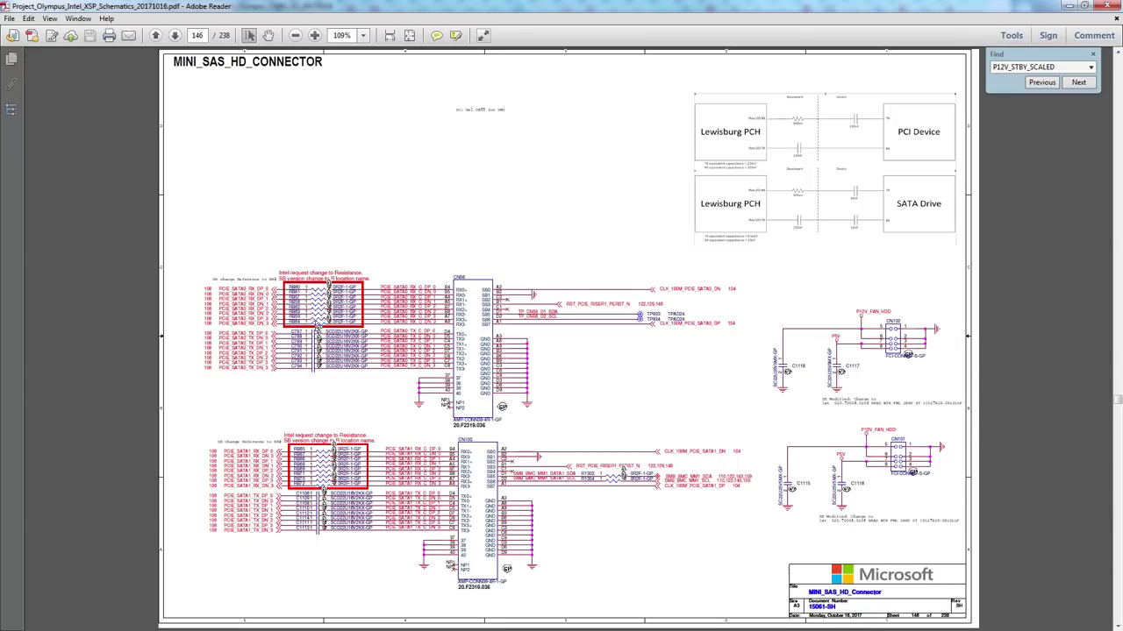
Switch from the MINI_SAS_HD_CONNECTOR schematic to the board layout and highlight the ground net around both connectors' differential via pairs
key("alt+Tab")
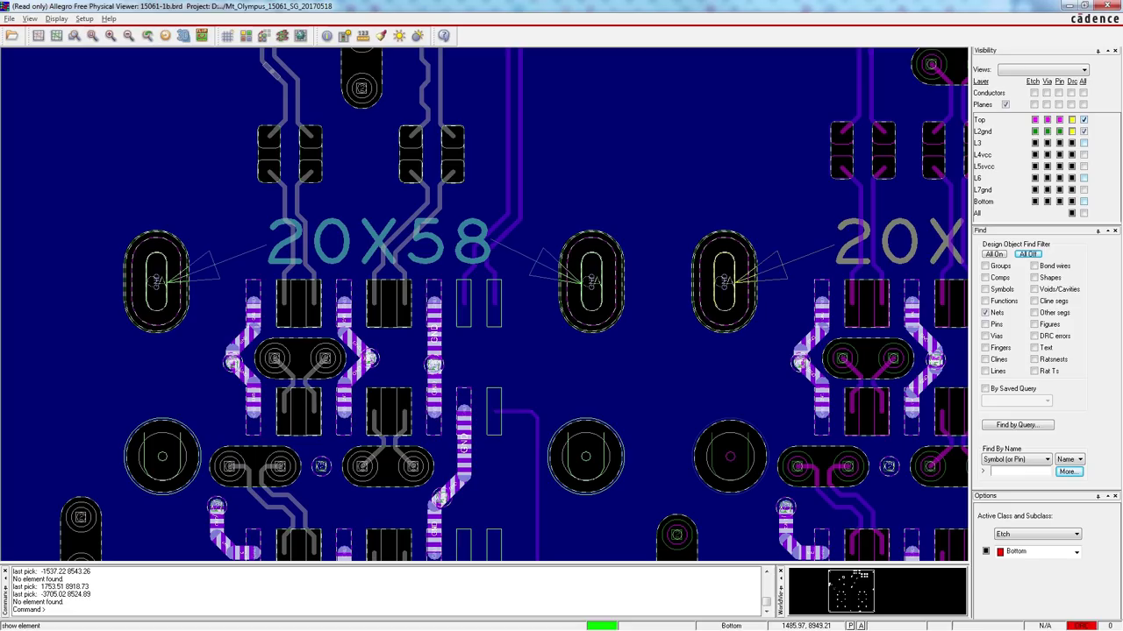
left_click(301, 342)
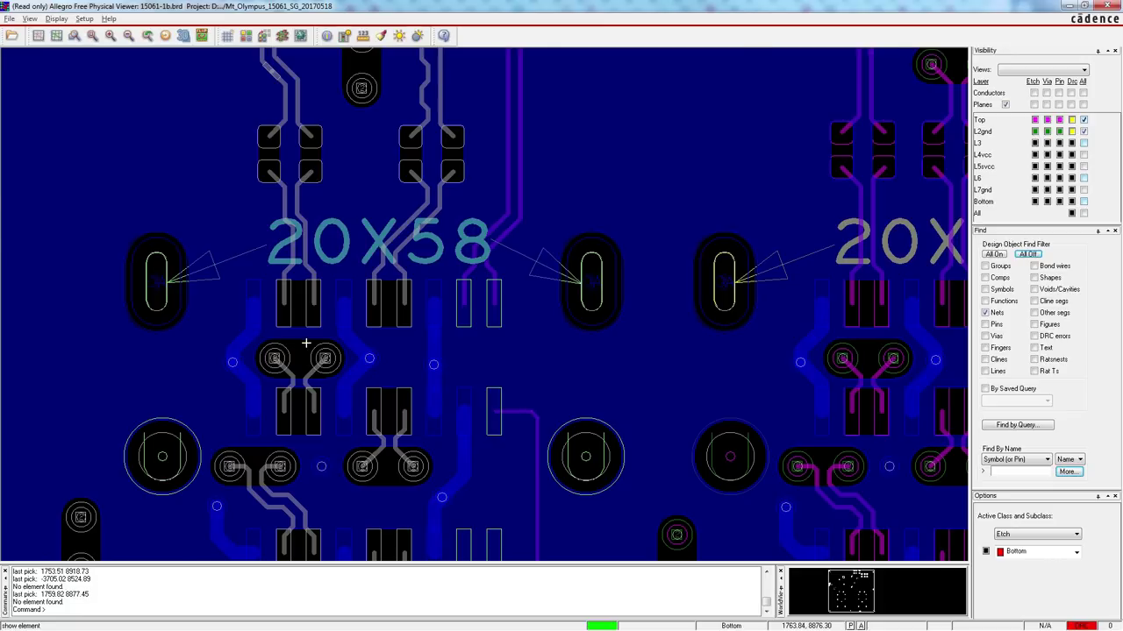
scroll(302, 342, "down", 5)
scroll(298, 391, "up", 2)
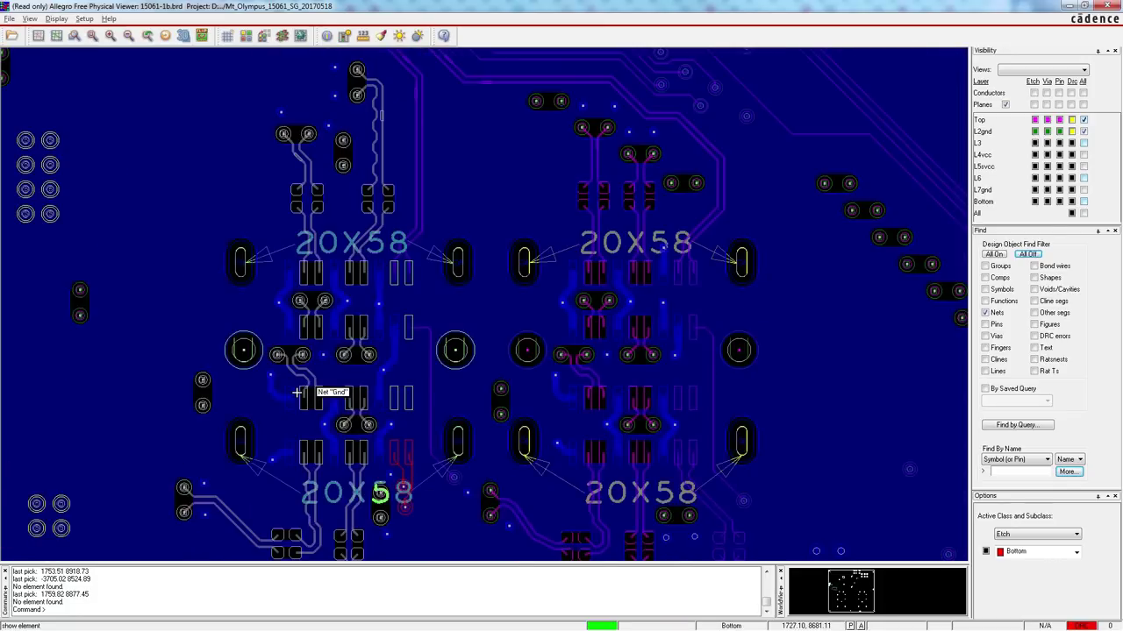
left_click(298, 391)
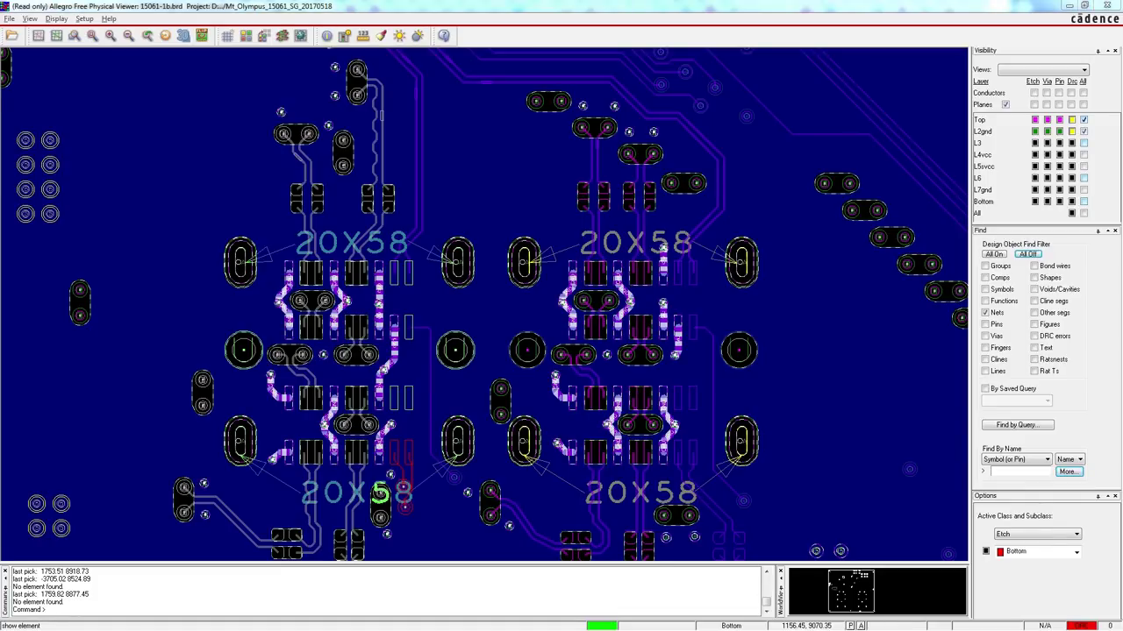
Switch to the CFP2 Interface design guidelines in Adobe Reader and read the CFP2 Interface Optimization section through Figure 10
key("alt+Tab")
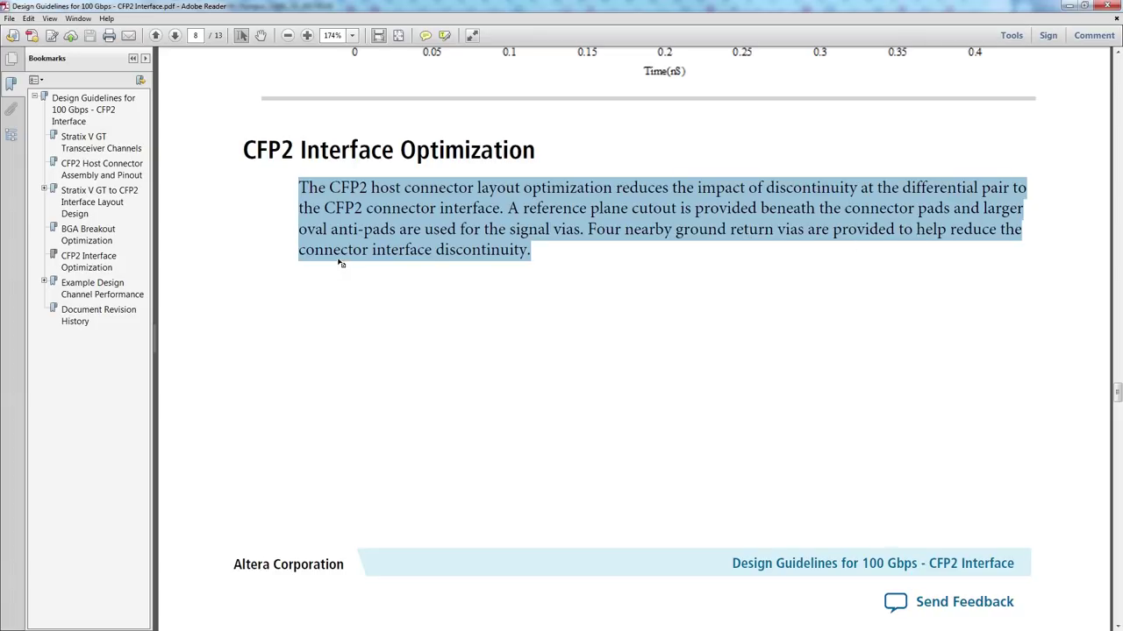
left_click(579, 260)
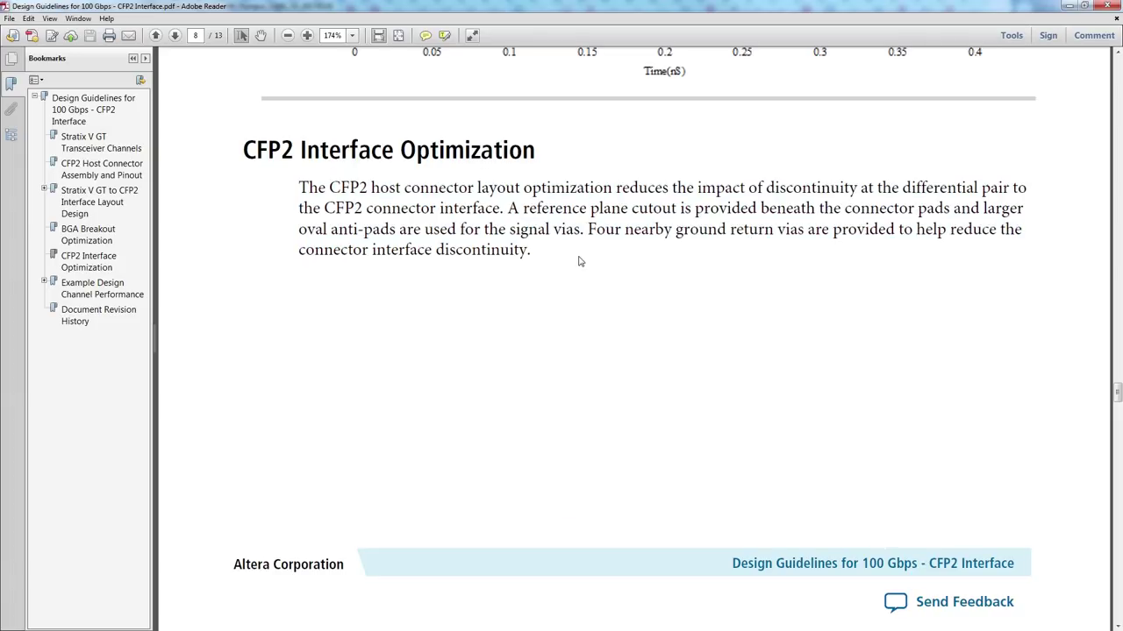
scroll(579, 260, "down", 6)
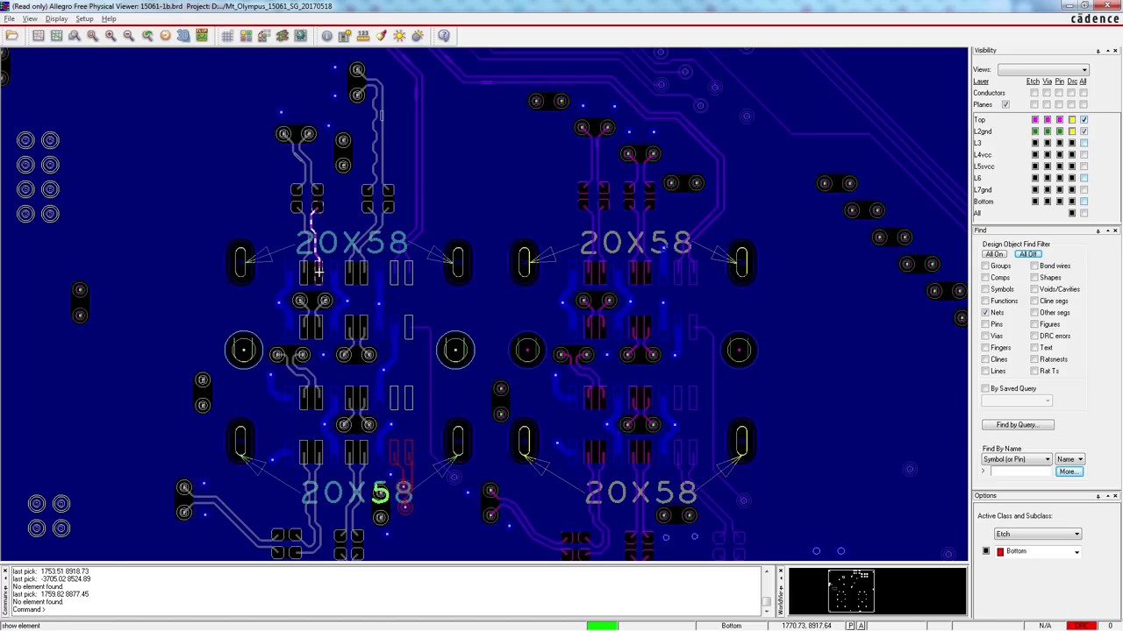
Compare the Mini SAS HD connector pads and ground return vias in the board layout with Figure 10 of the CFP2 guidelines
mouse_move(305, 273)
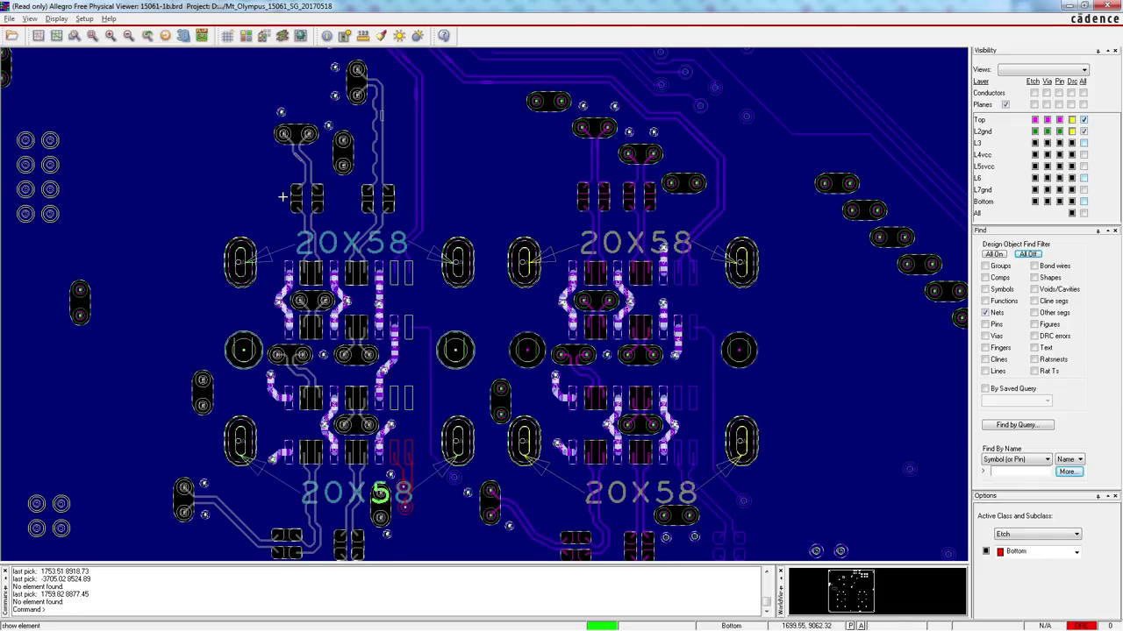
mouse_move(318, 191)
key("alt+Tab")
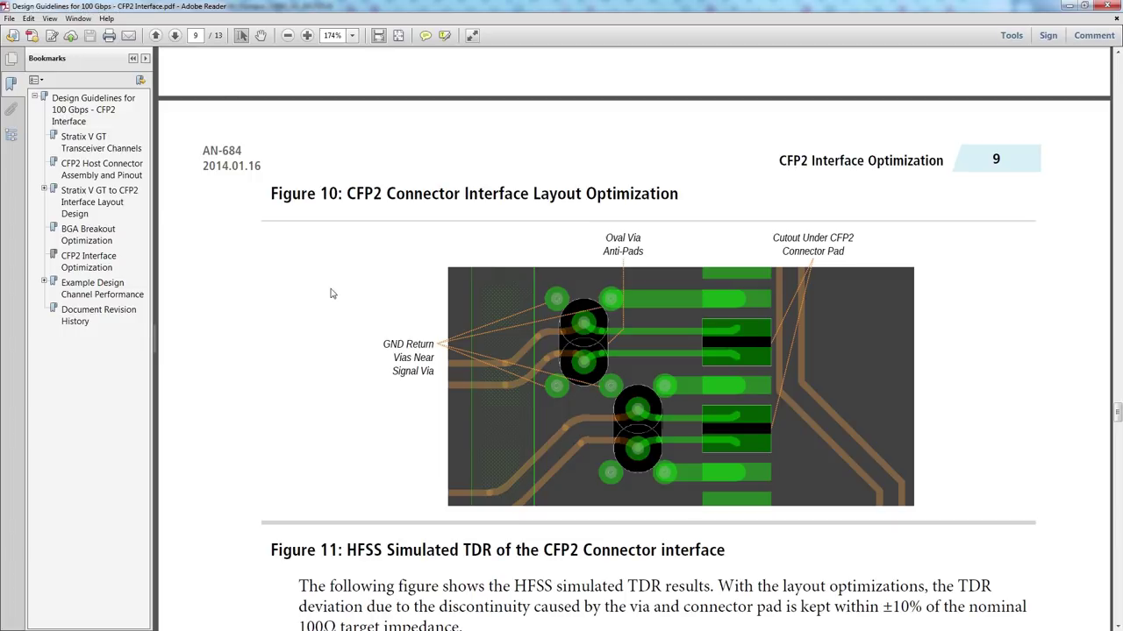
key("alt+Tab")
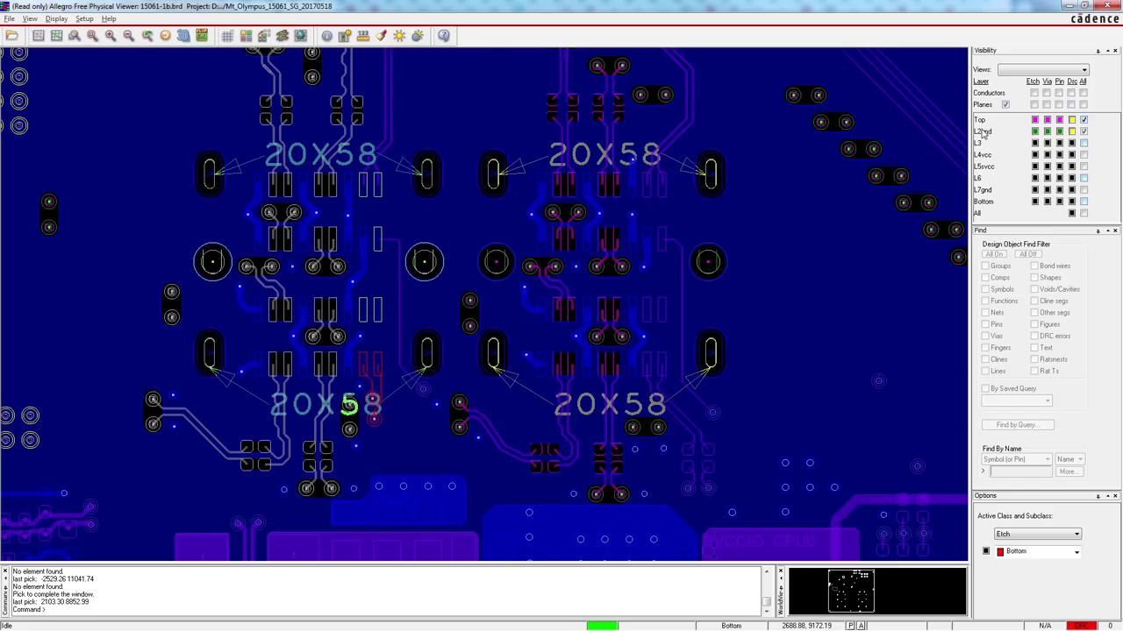
Hide the Top layer and examine the L2gnd plane cutouts under the connector pads and around the differential vias
left_click(1084, 120)
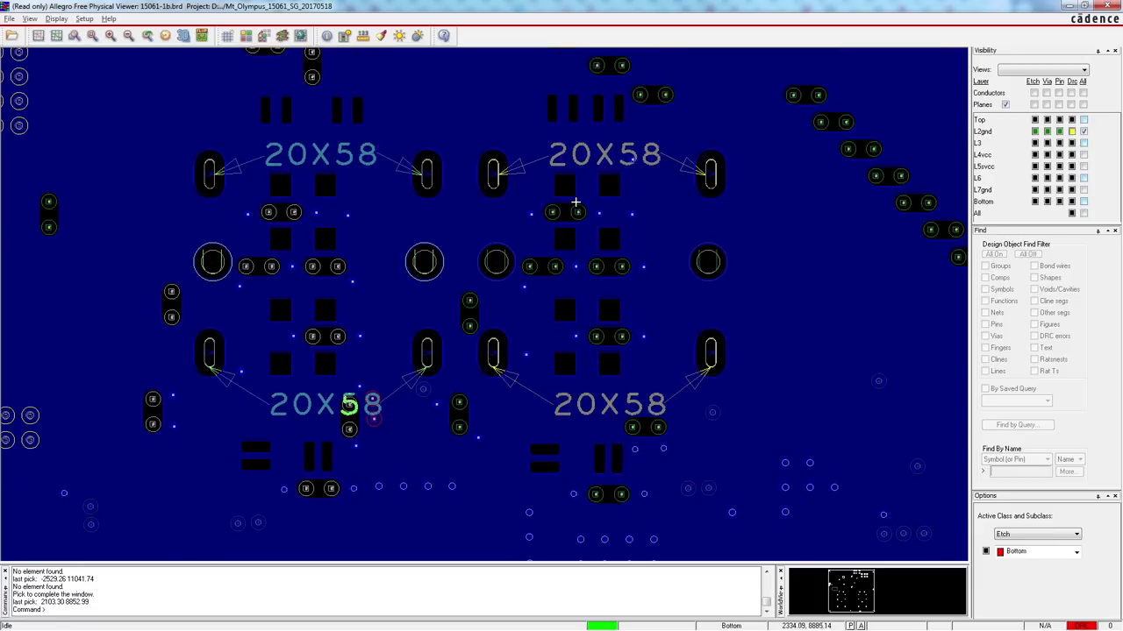
scroll(502, 245, "down", 3)
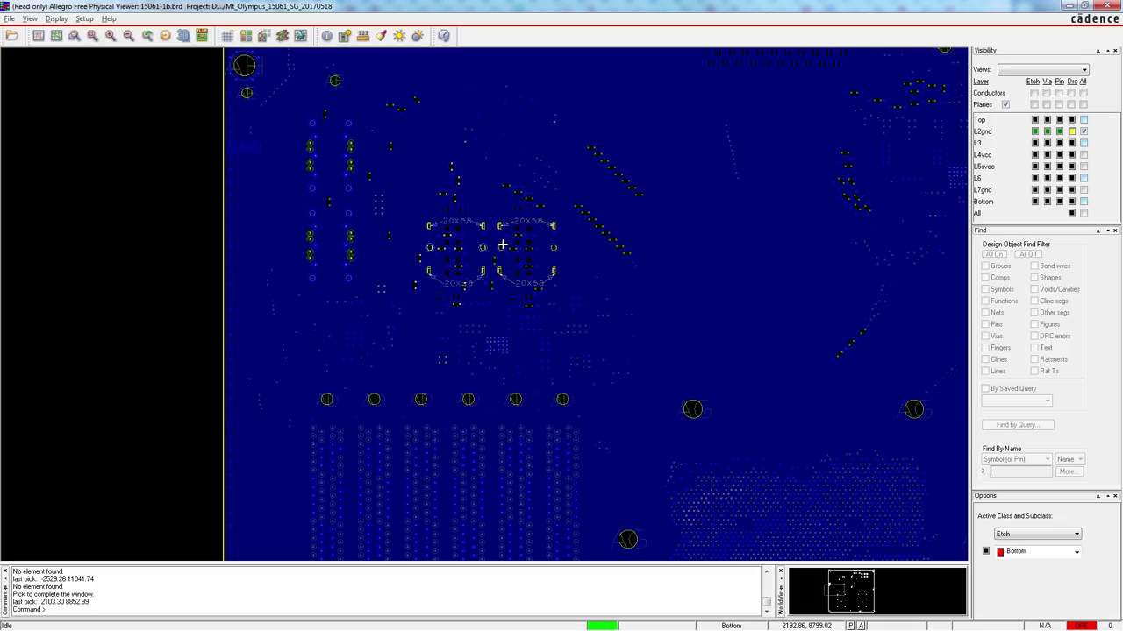
scroll(502, 245, "up", 3)
scroll(348, 213, "up", 1)
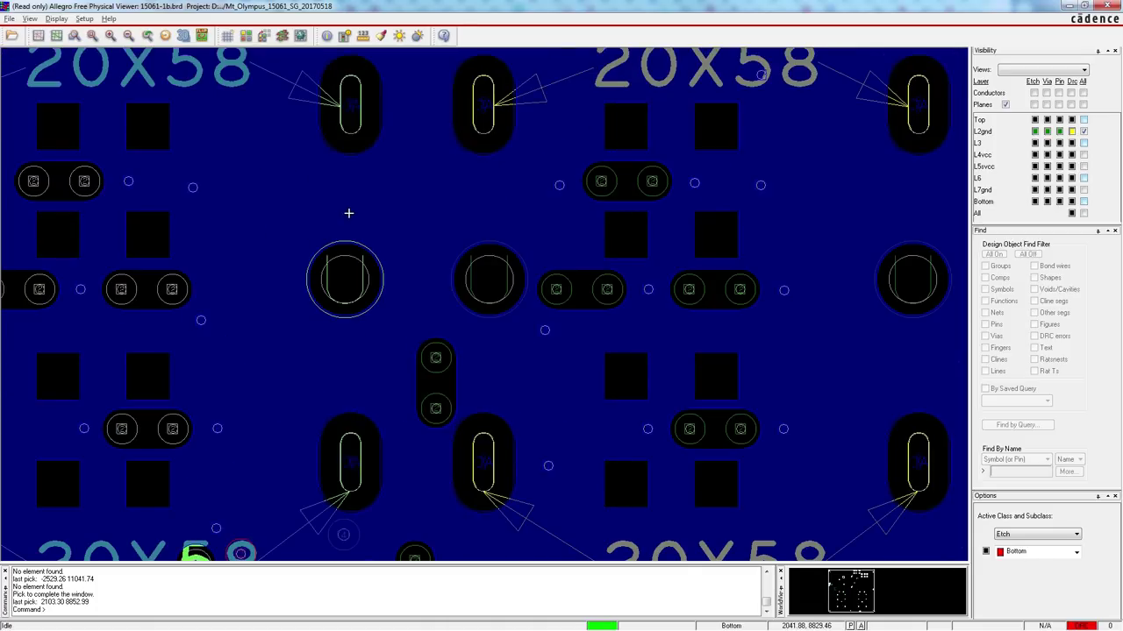
scroll(359, 217, "down", 1)
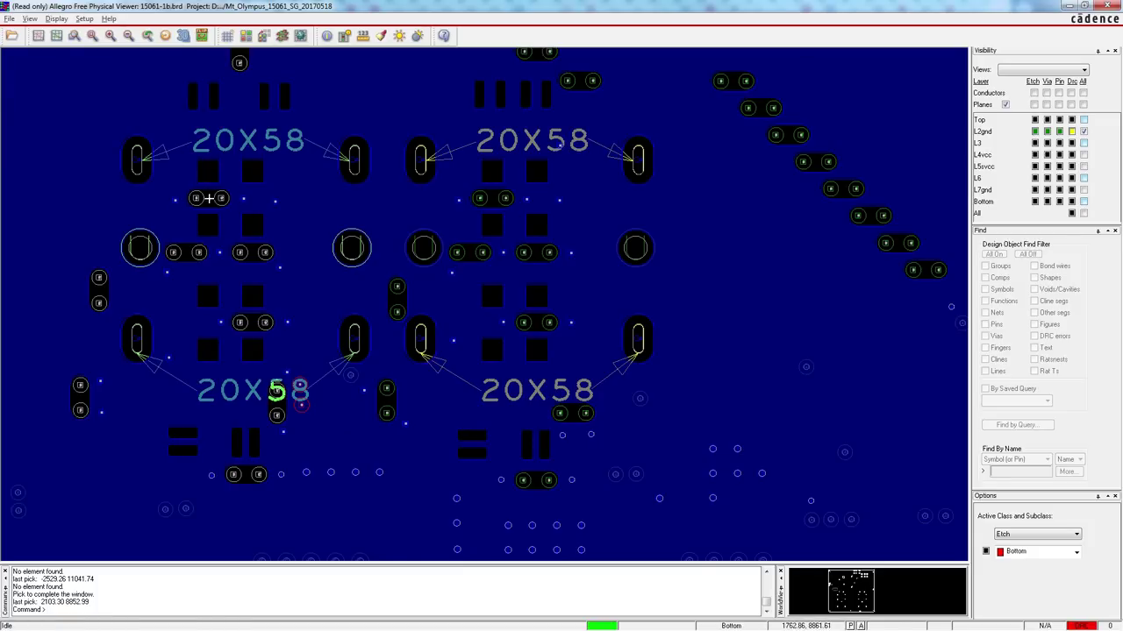
scroll(618, 202, "down", 3)
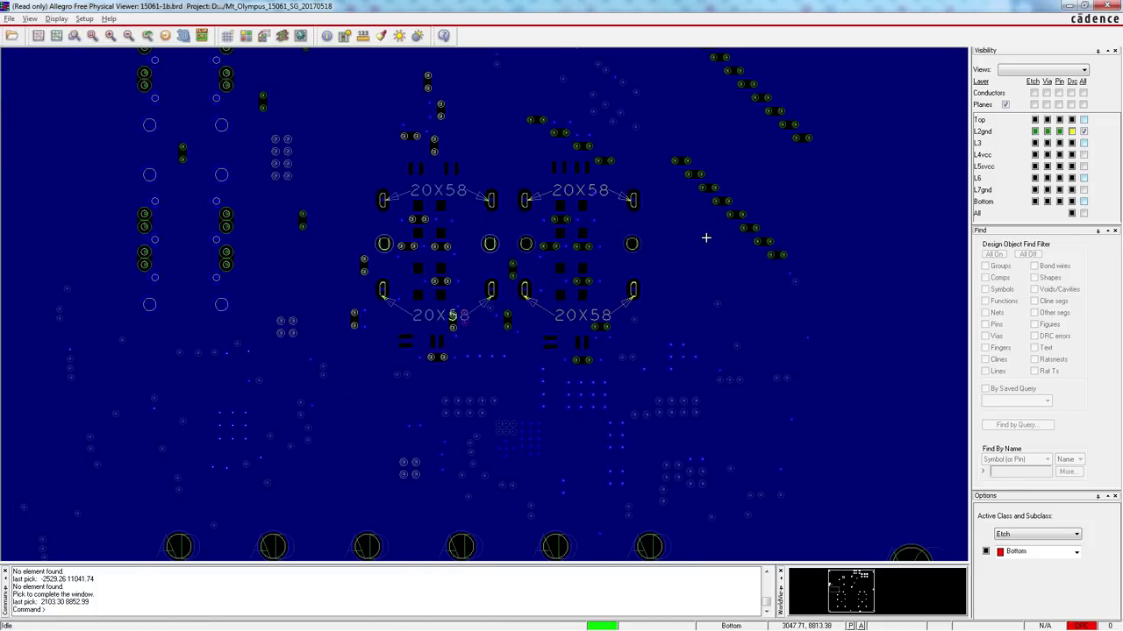
Switch the display from the L2gnd plane to the Top layer alone and fit the whole board in view
left_click(1084, 120)
left_click(1084, 130)
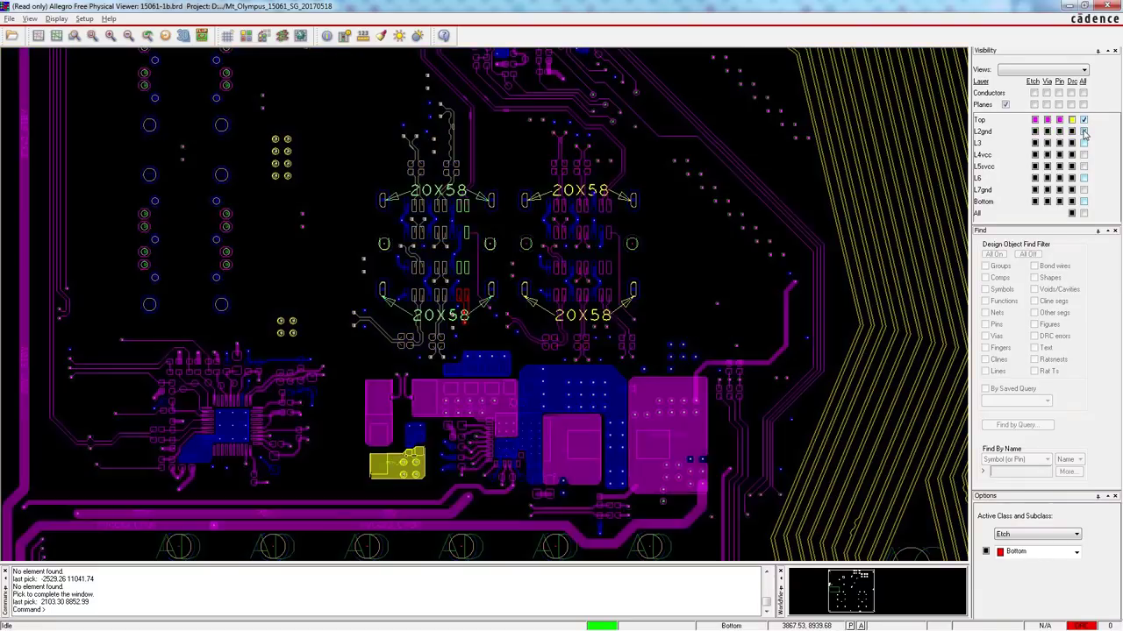
left_click(92, 36)
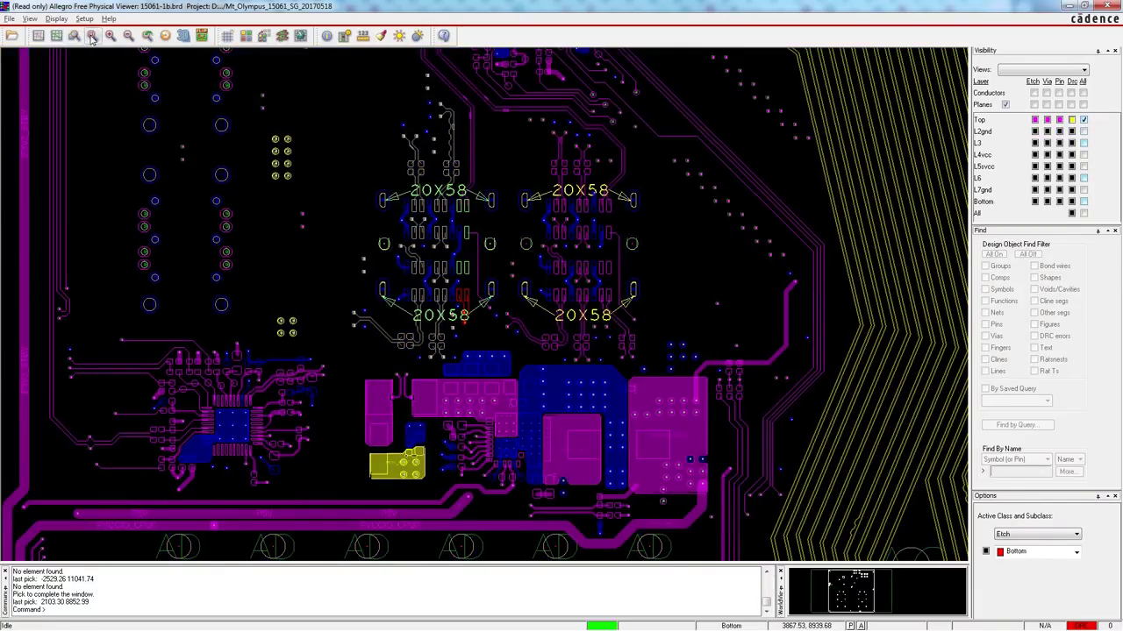